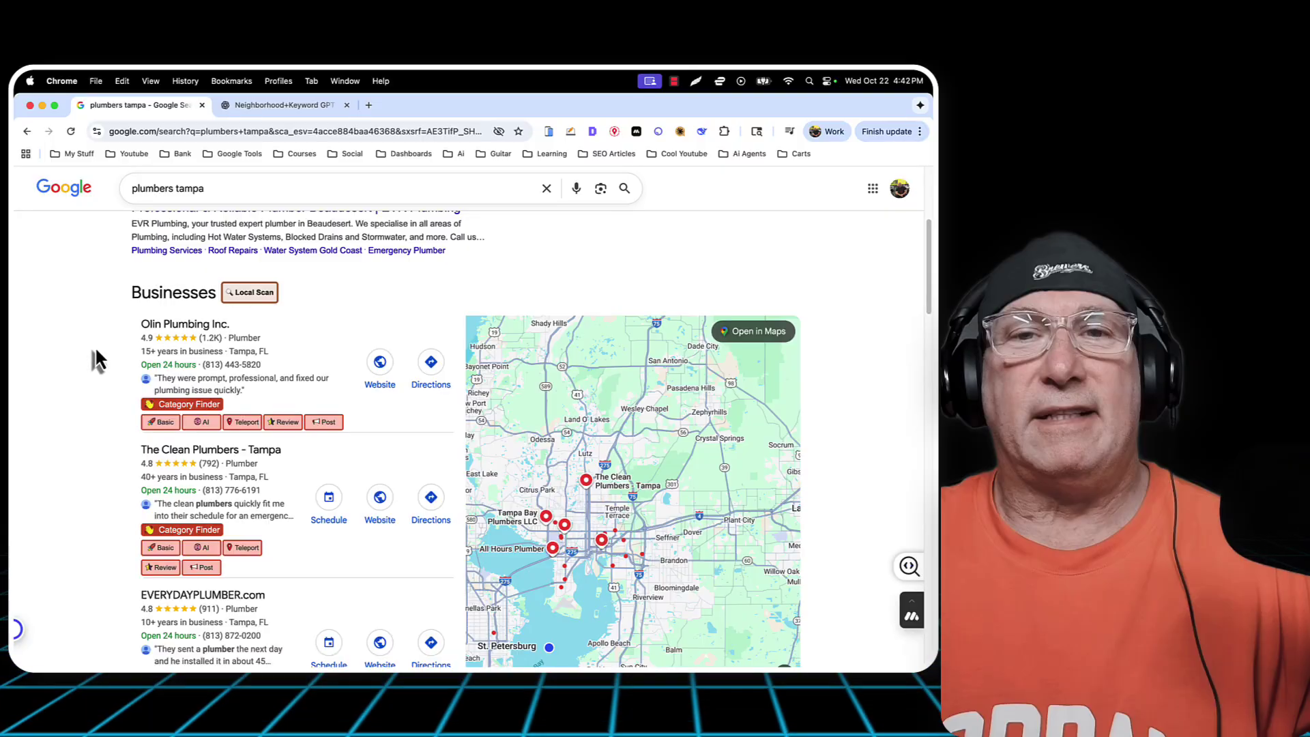
# Open the EVERYDAYPLUMBER.com business profile from the Tampa plumber listings
pyautogui.scroll(-1, 103, 471)
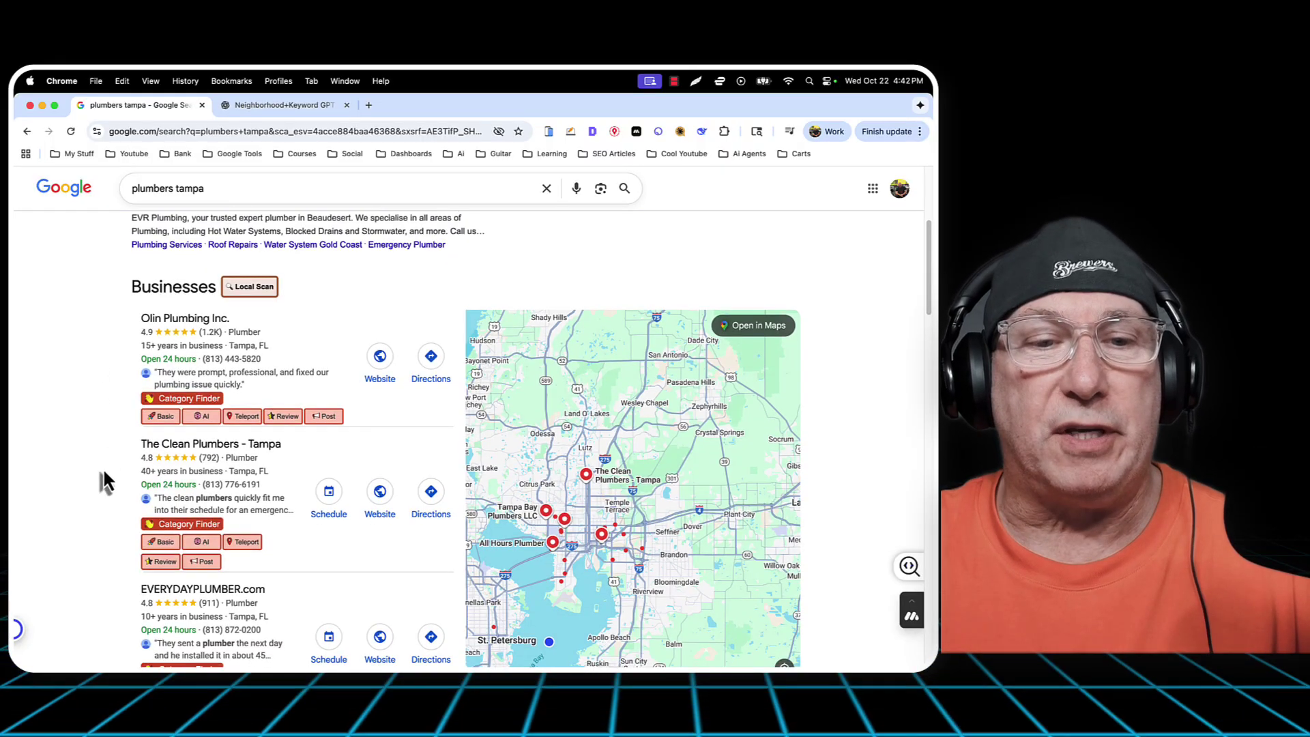
pyautogui.scroll(-3, 102, 466)
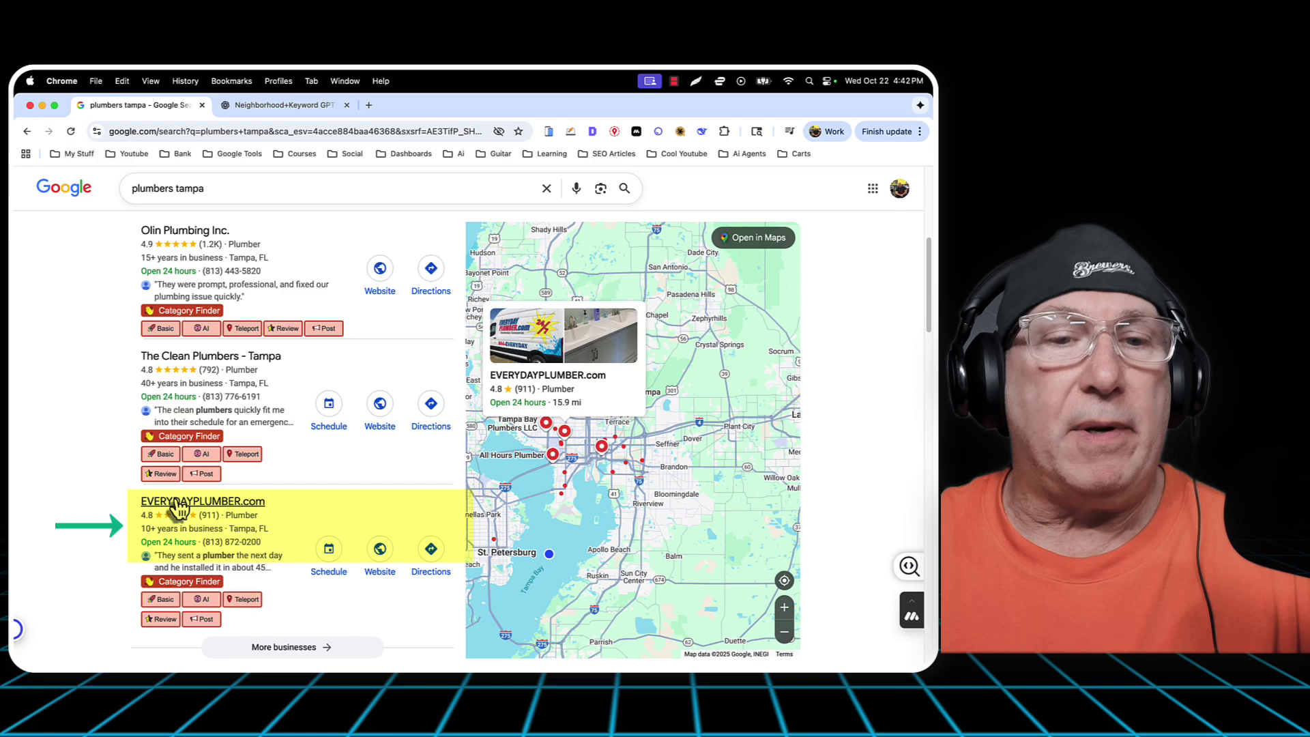
pyautogui.click(177, 507)
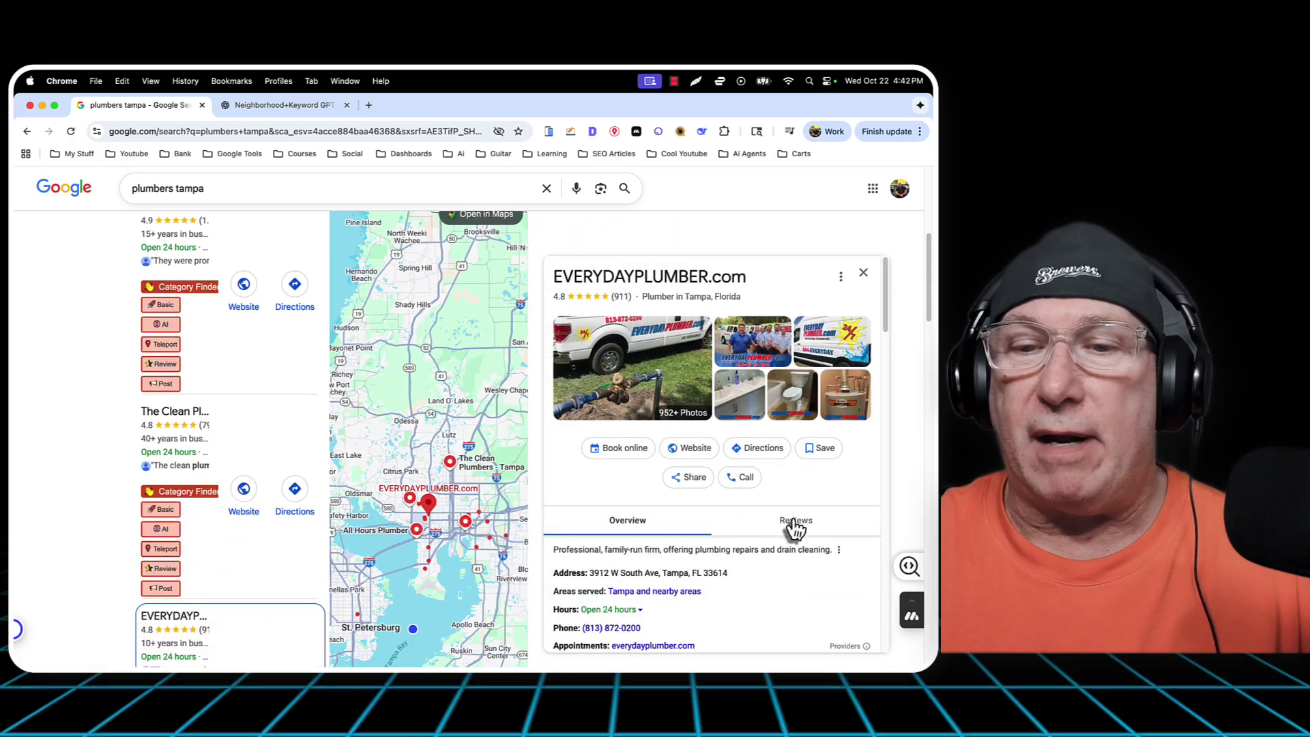
pyautogui.scroll(-5, 791, 522)
pyautogui.scroll(2, 778, 513)
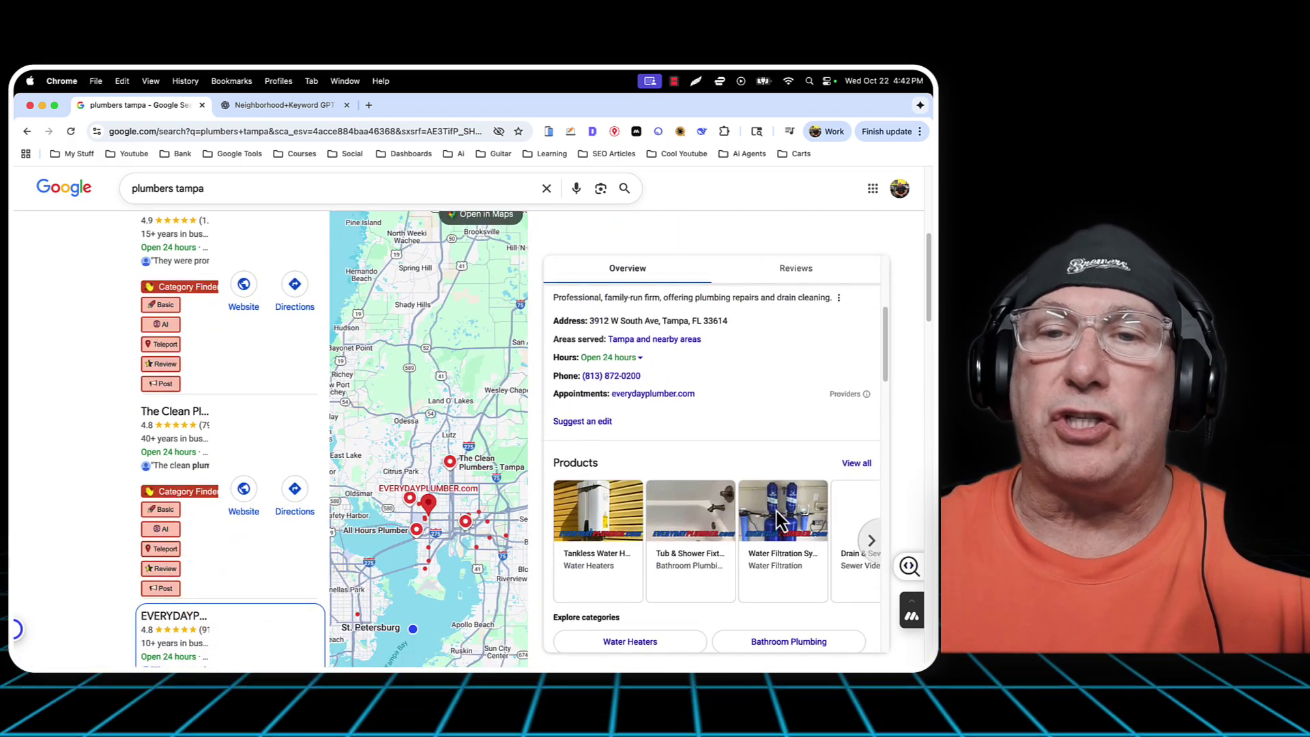
pyautogui.scroll(2, 778, 518)
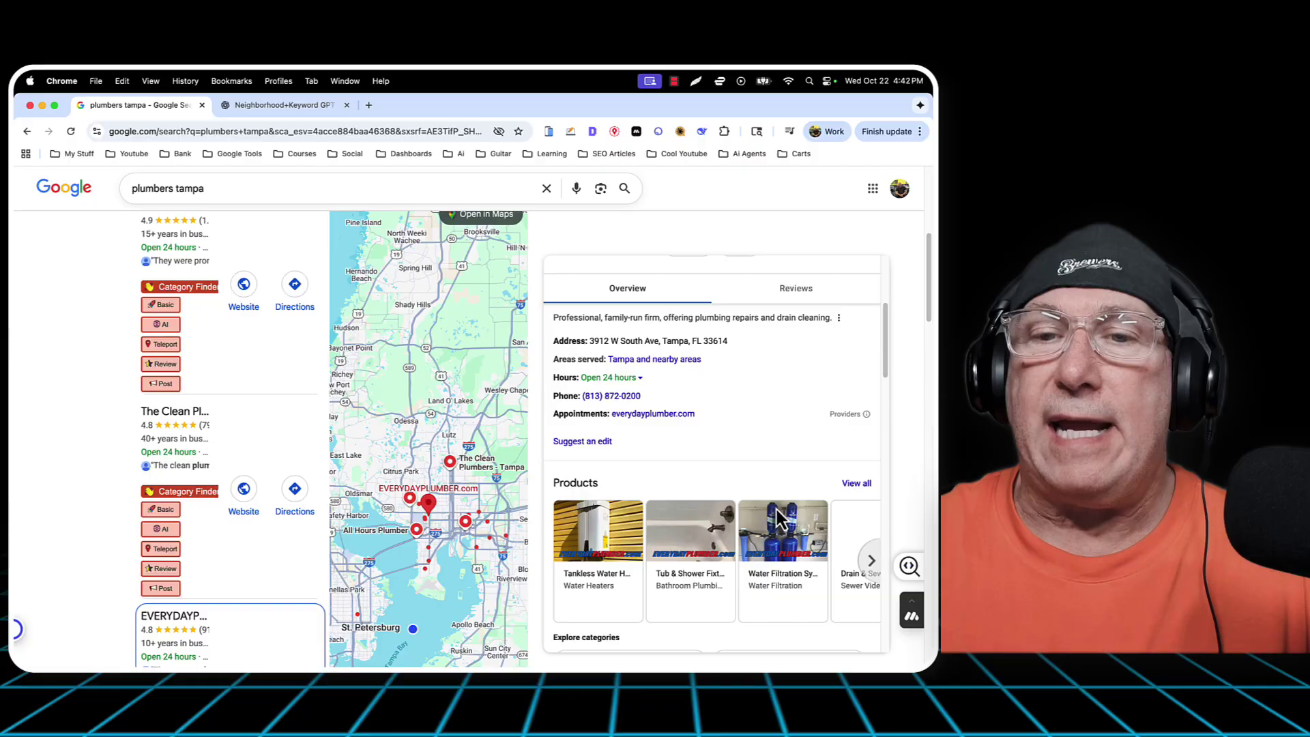
pyautogui.scroll(-5, 778, 518)
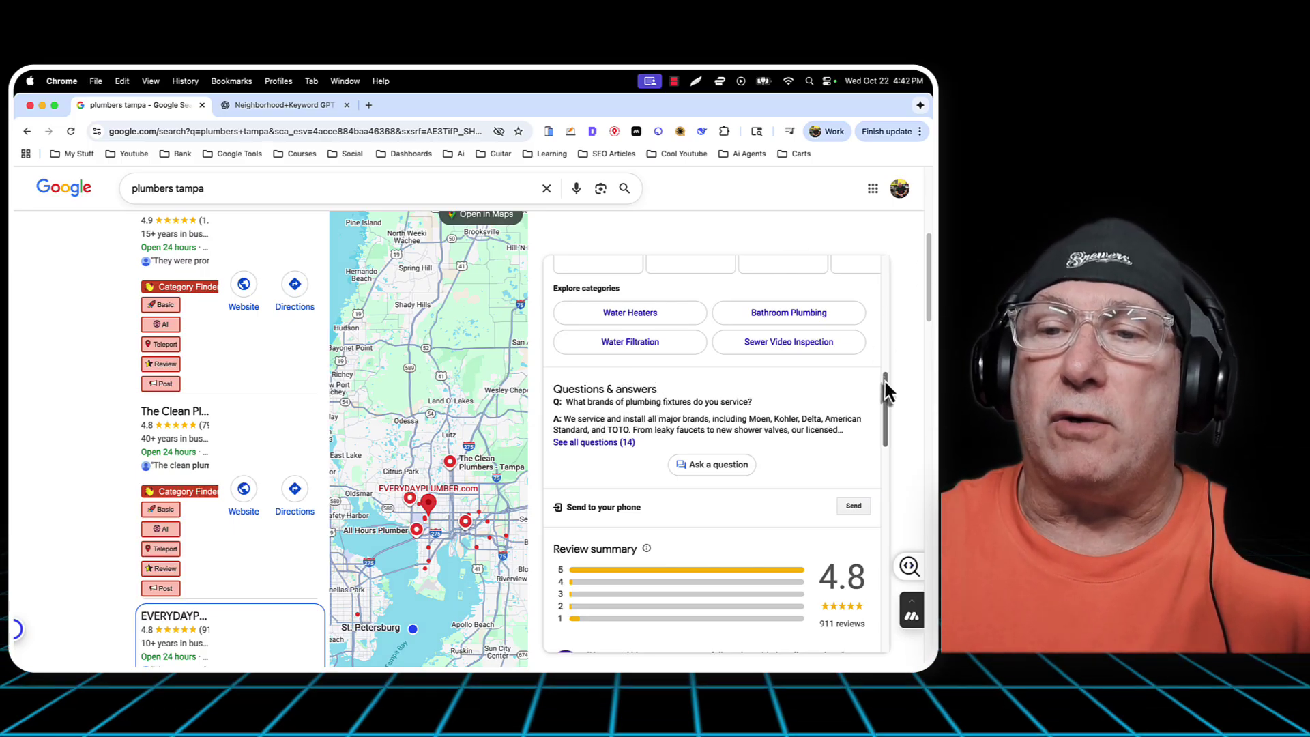
# Reopen the EVERYDAYPLUMBER.com profile and bring its Questions & answers and 4.8 review summary into view
pyautogui.moveTo(885, 390); pyautogui.dragTo(899, 254)
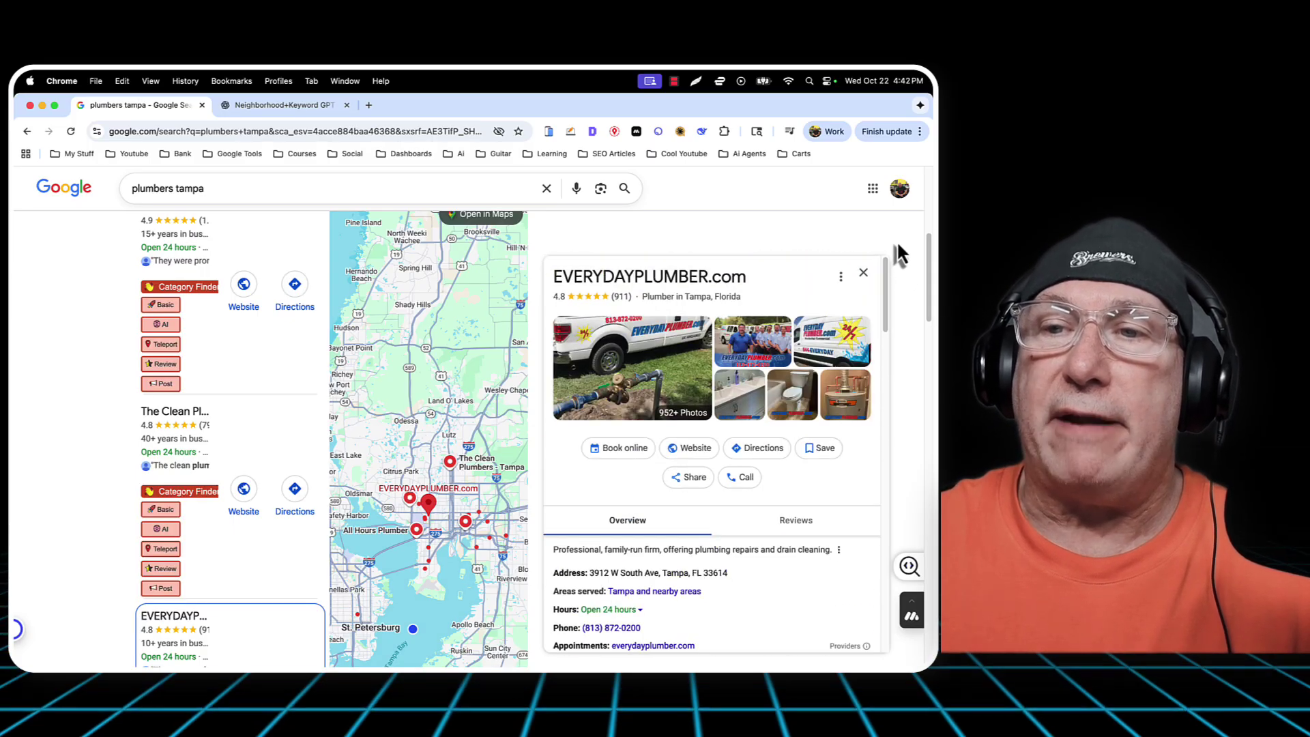
pyautogui.click(863, 272)
pyautogui.scroll(-1, 294, 470)
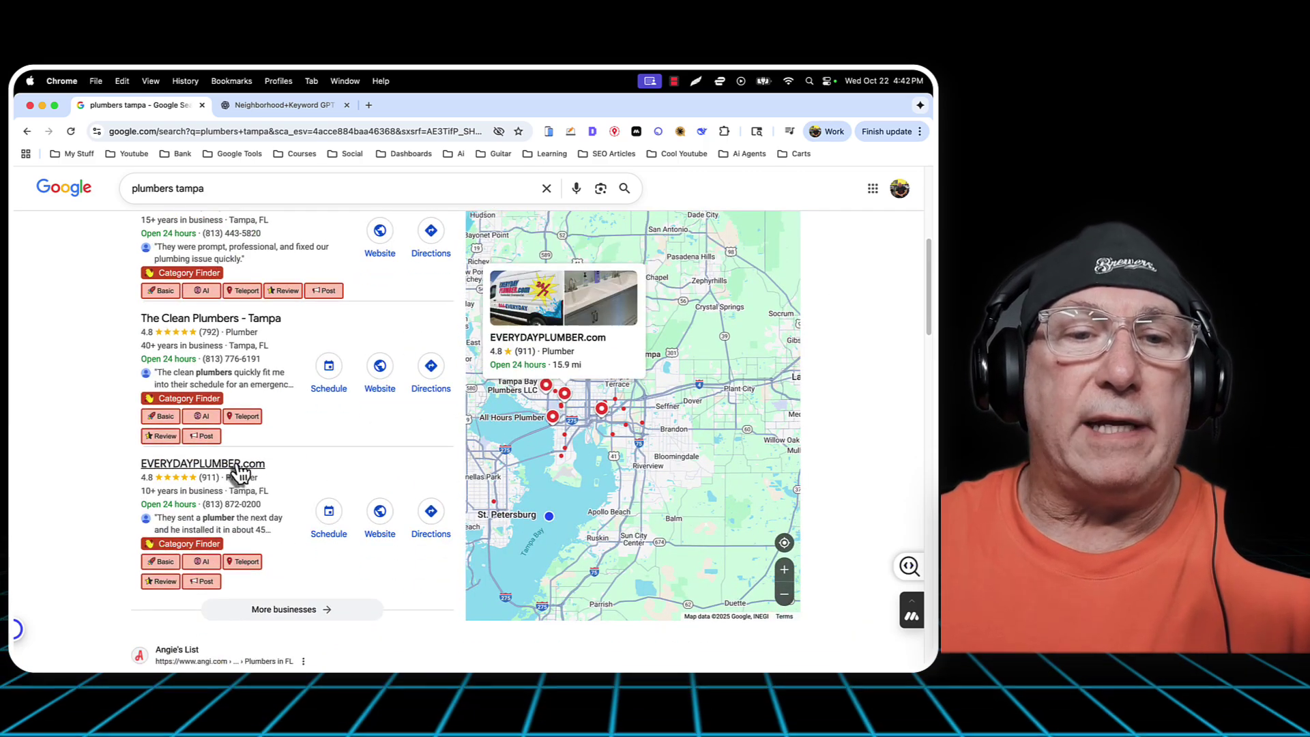
pyautogui.click(239, 470)
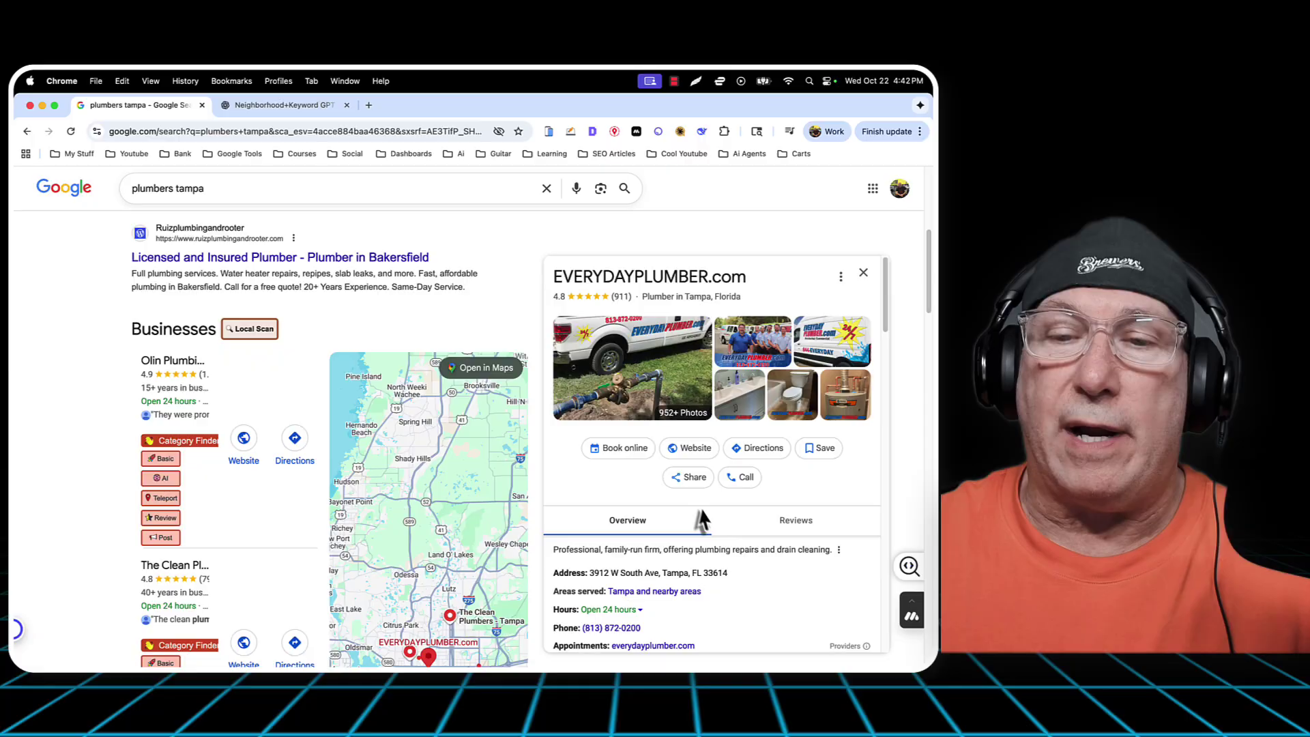
pyautogui.scroll(-3, 700, 518)
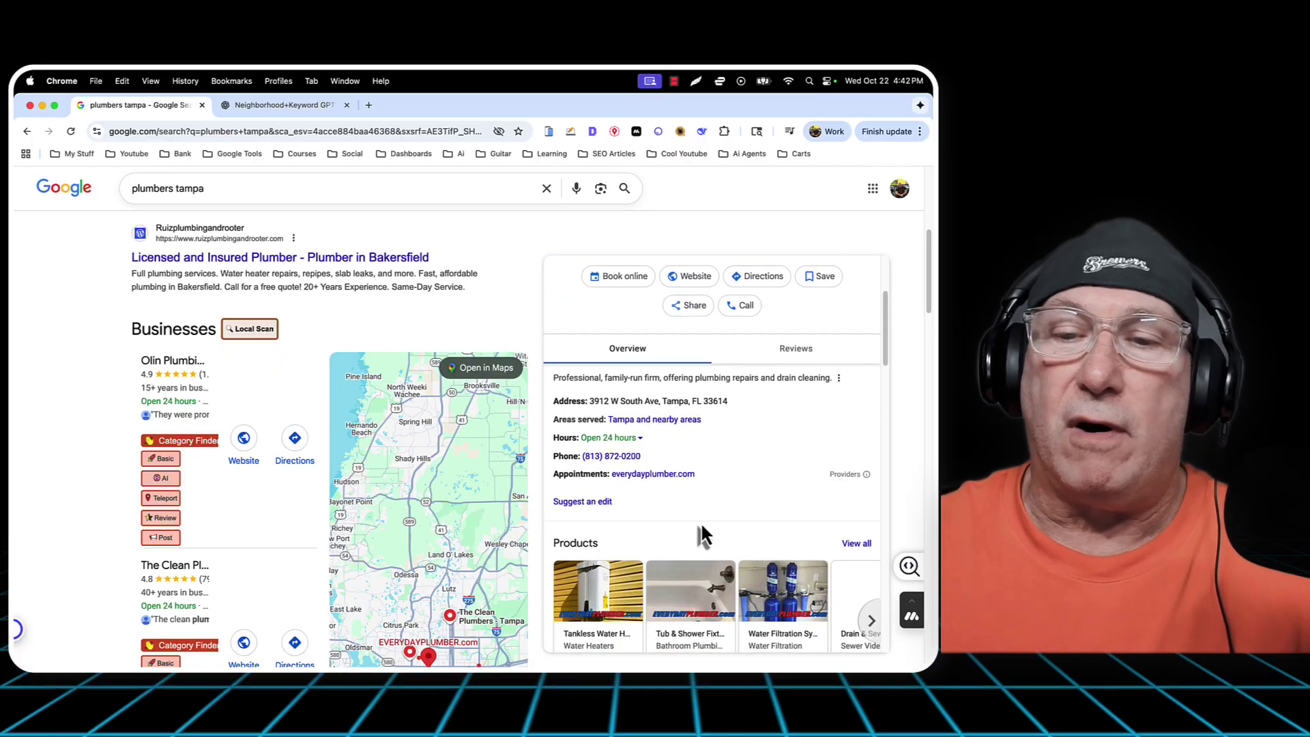
pyautogui.scroll(-8, 702, 521)
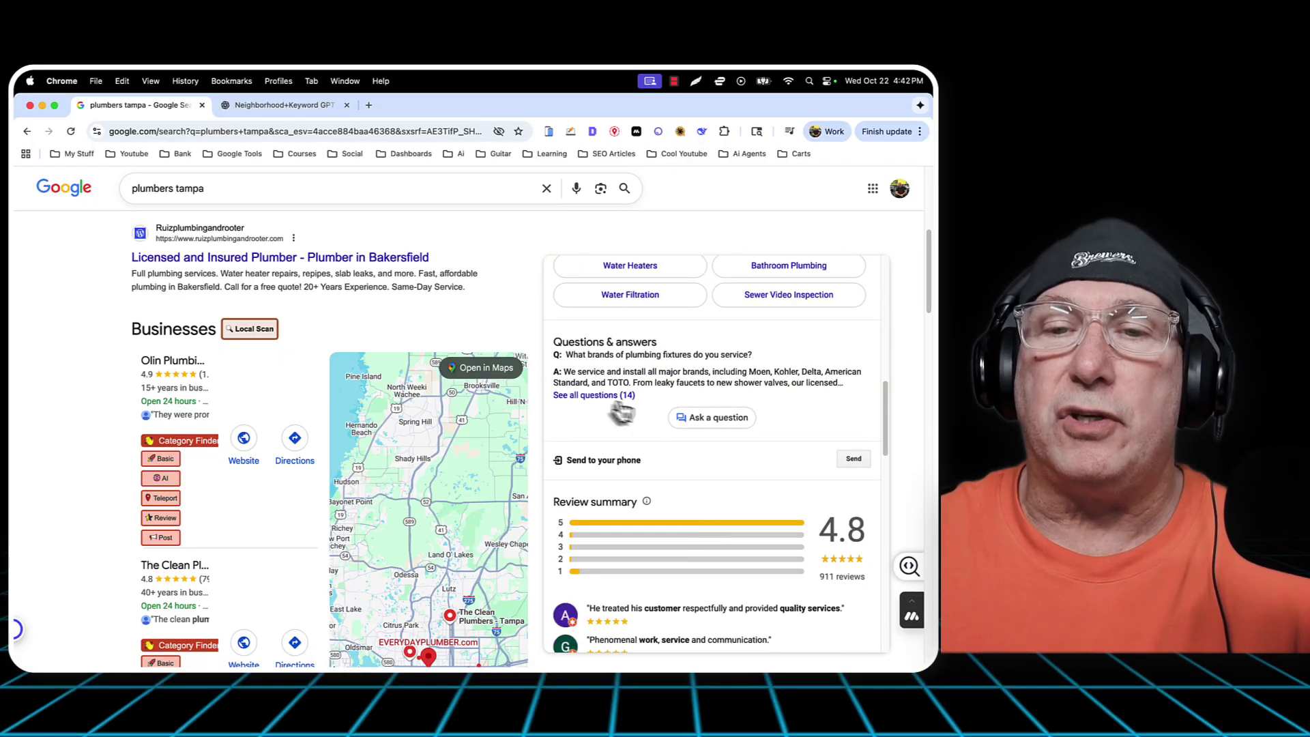
# Expand all 14 EVERYDAYPLUMBER.com questions and select the questions with their owner answers
pyautogui.click(614, 397)
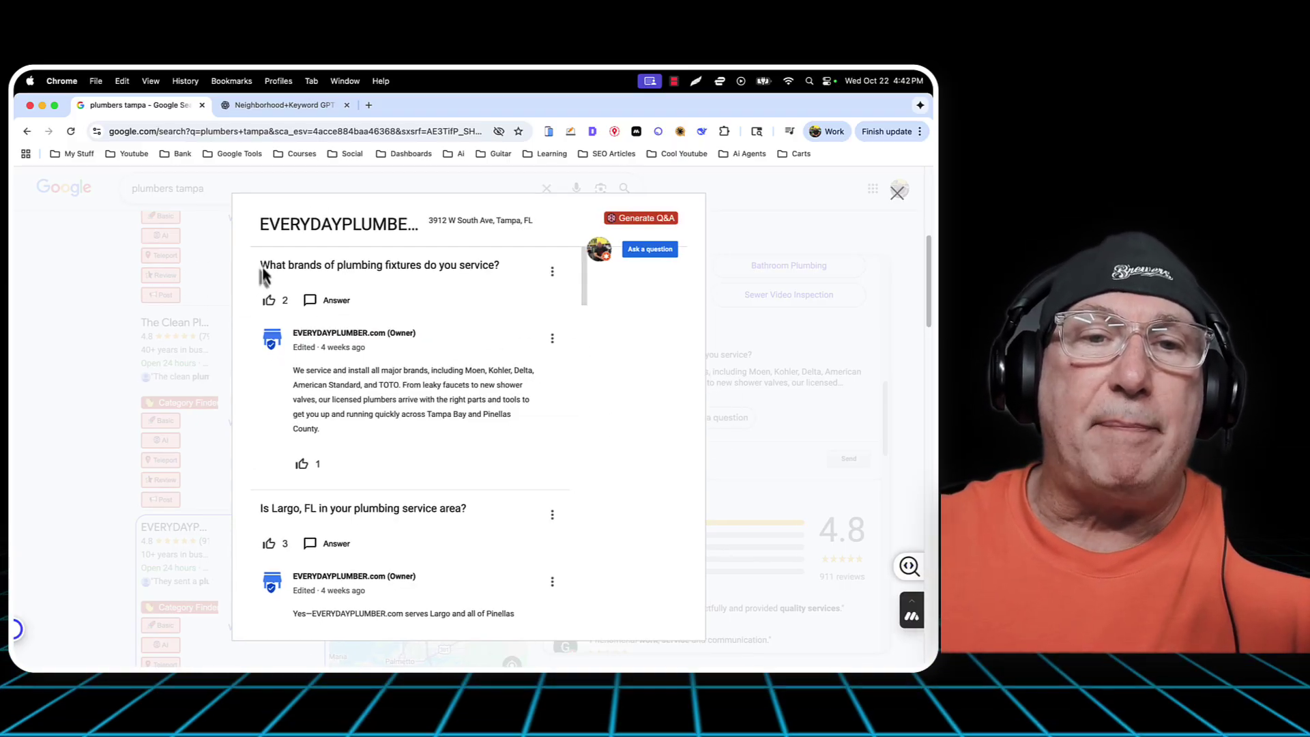
pyautogui.moveTo(263, 275); pyautogui.dragTo(372, 624)
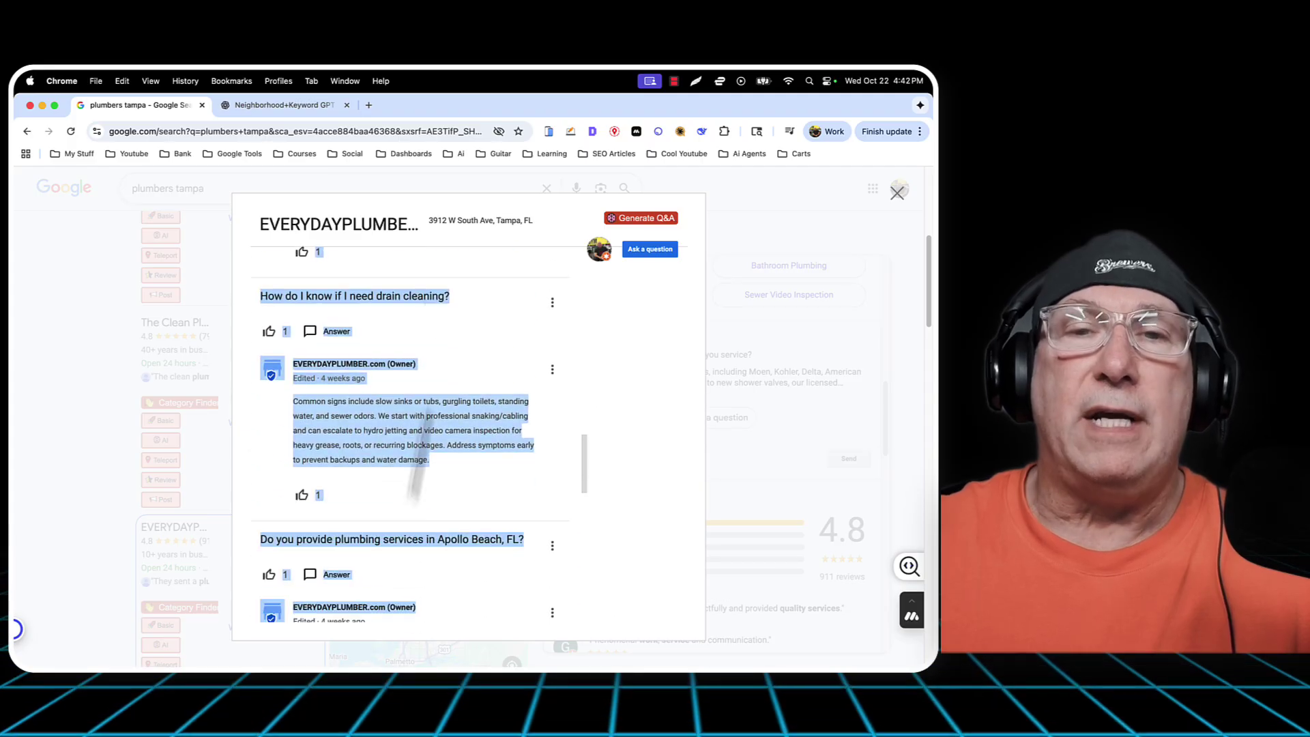
# In the Neighborhood+Keyword GPT chat, send the ABC PLUMBING SEO blog request containing the pasted competitor Q&As
pyautogui.click(287, 106)
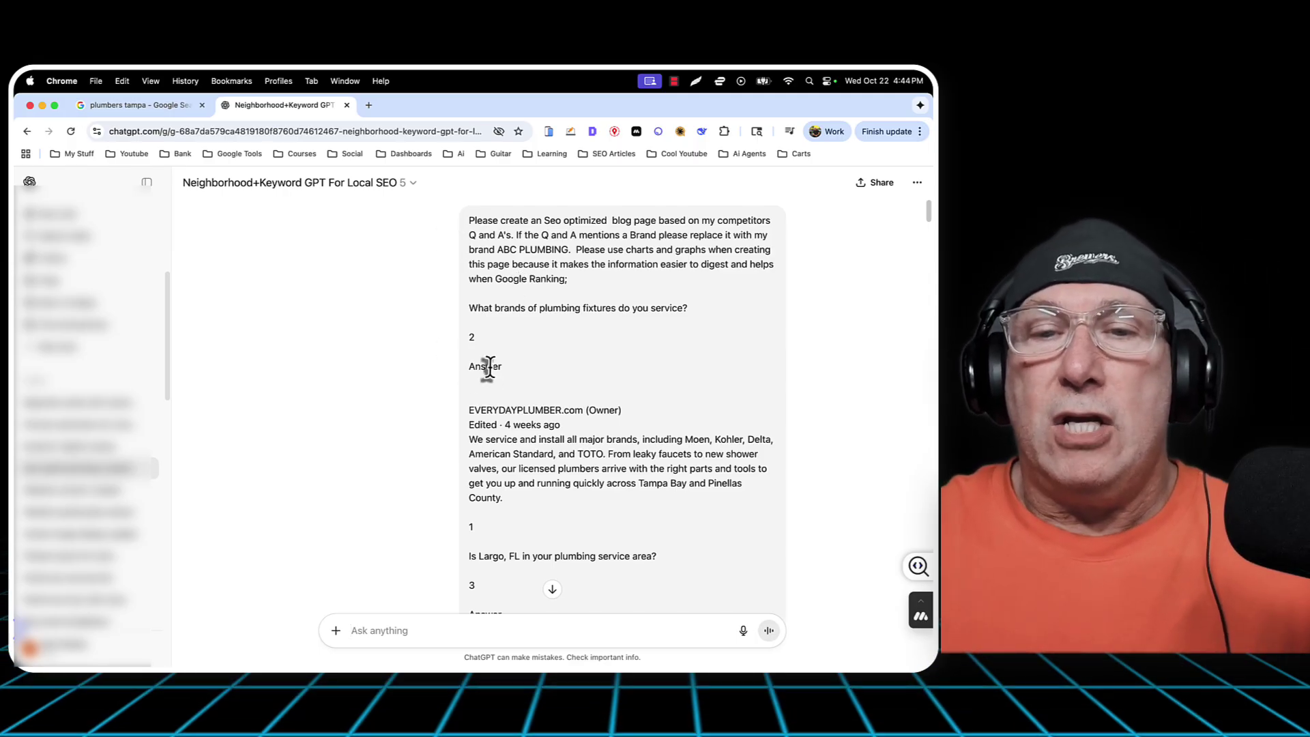
pyautogui.scroll(-1, 525, 334)
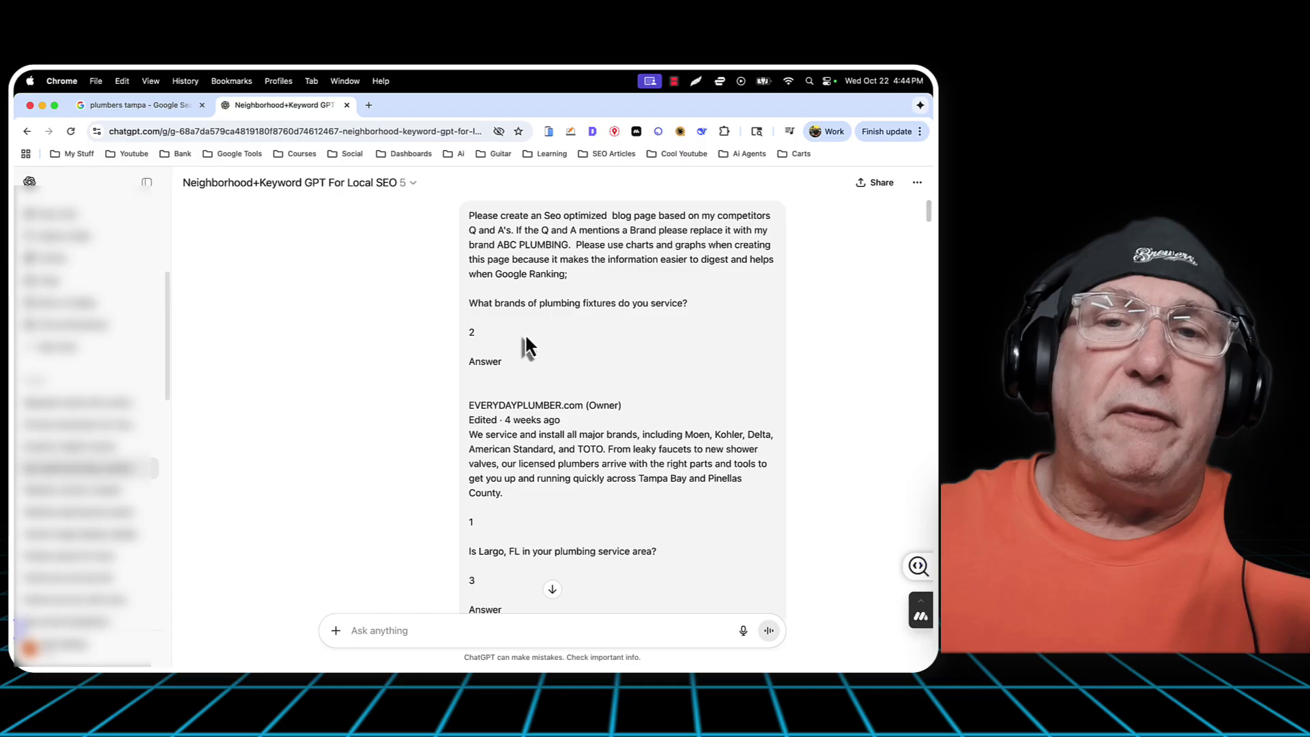
pyautogui.scroll(-3, 525, 339)
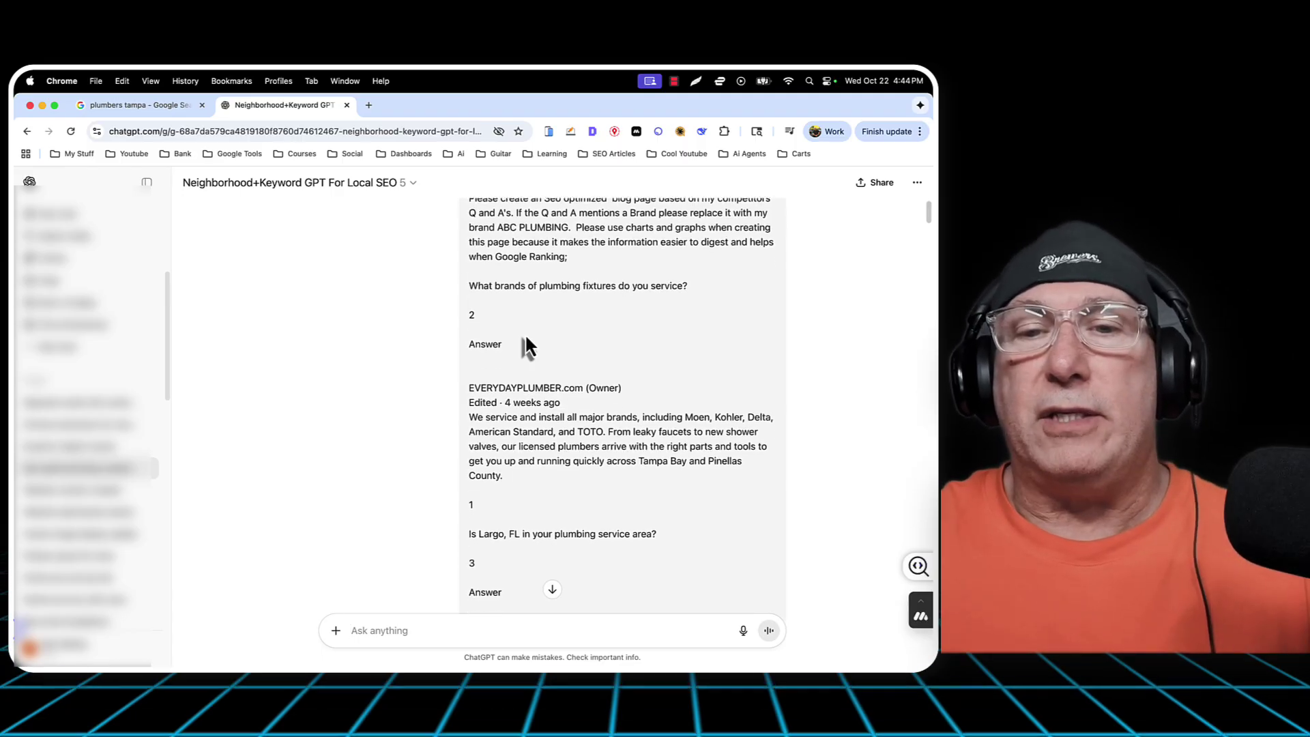
pyautogui.scroll(-10, 525, 334)
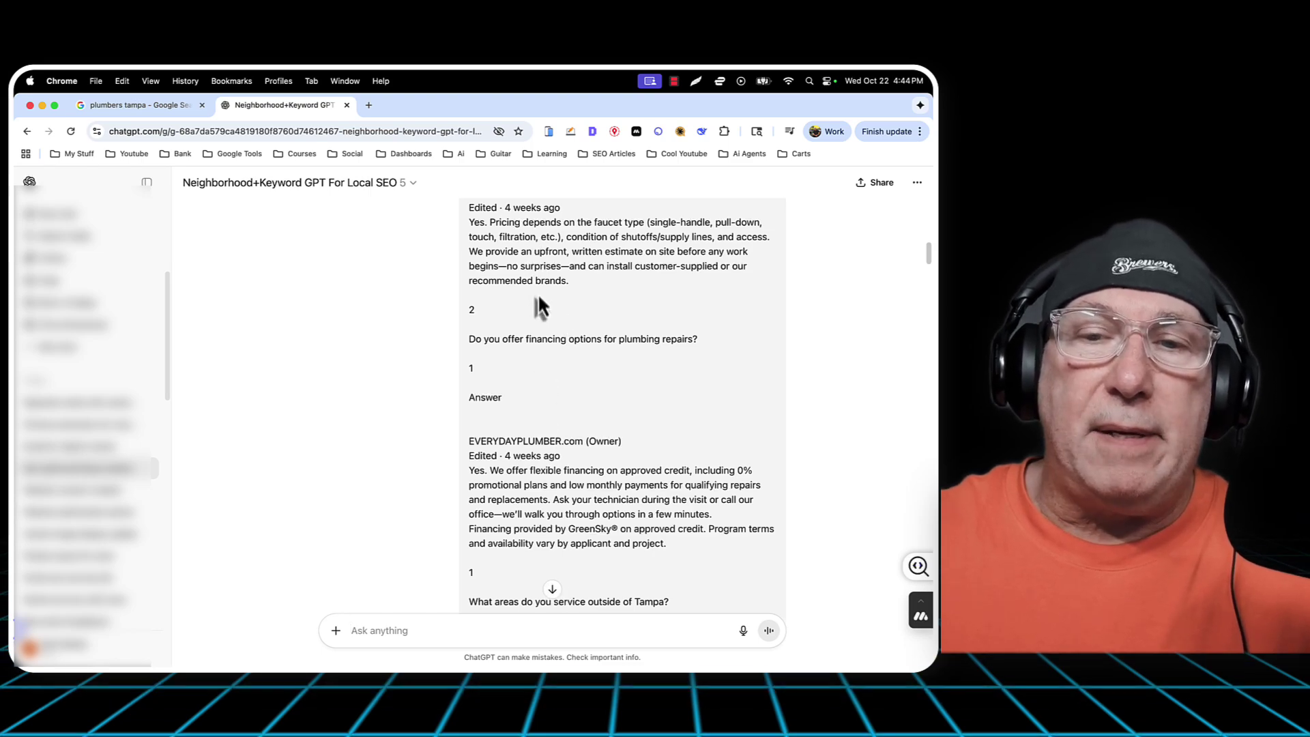
pyautogui.scroll(-3, 555, 410)
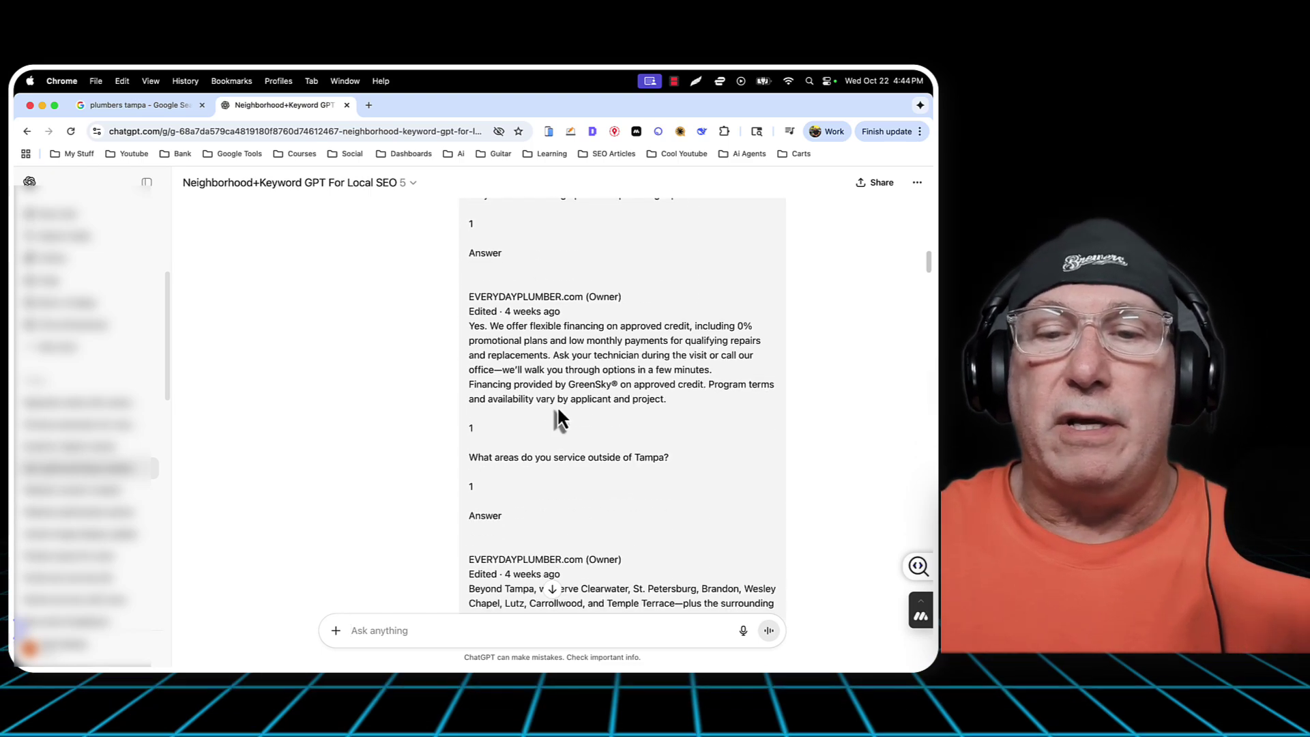
pyautogui.scroll(-15, 557, 407)
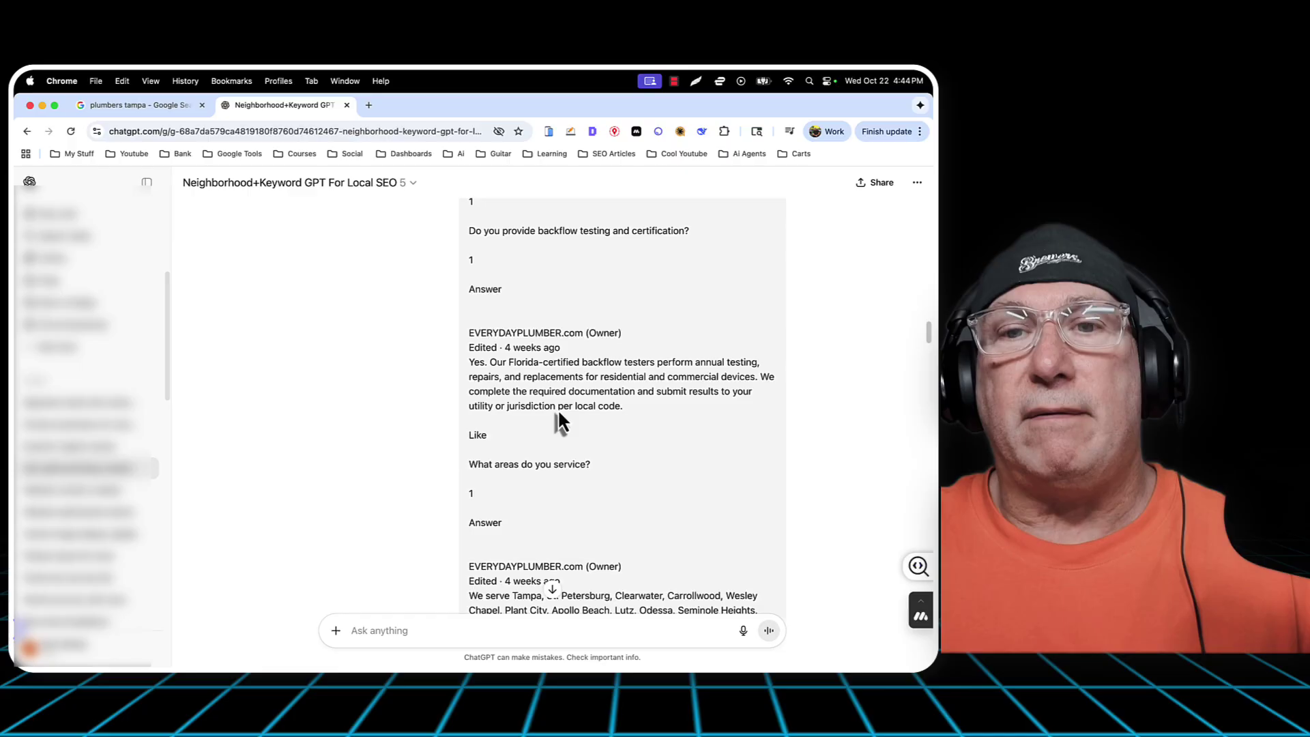
pyautogui.scroll(-12, 558, 411)
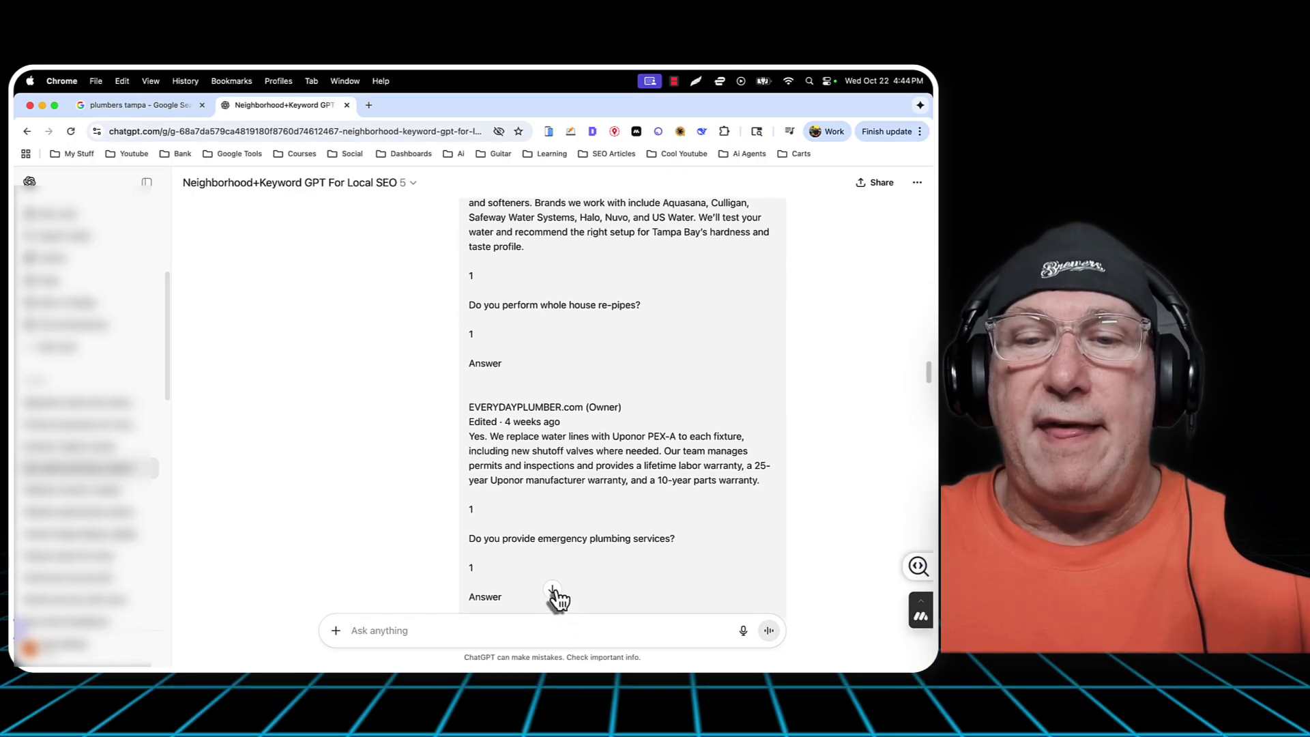
pyautogui.click(552, 590)
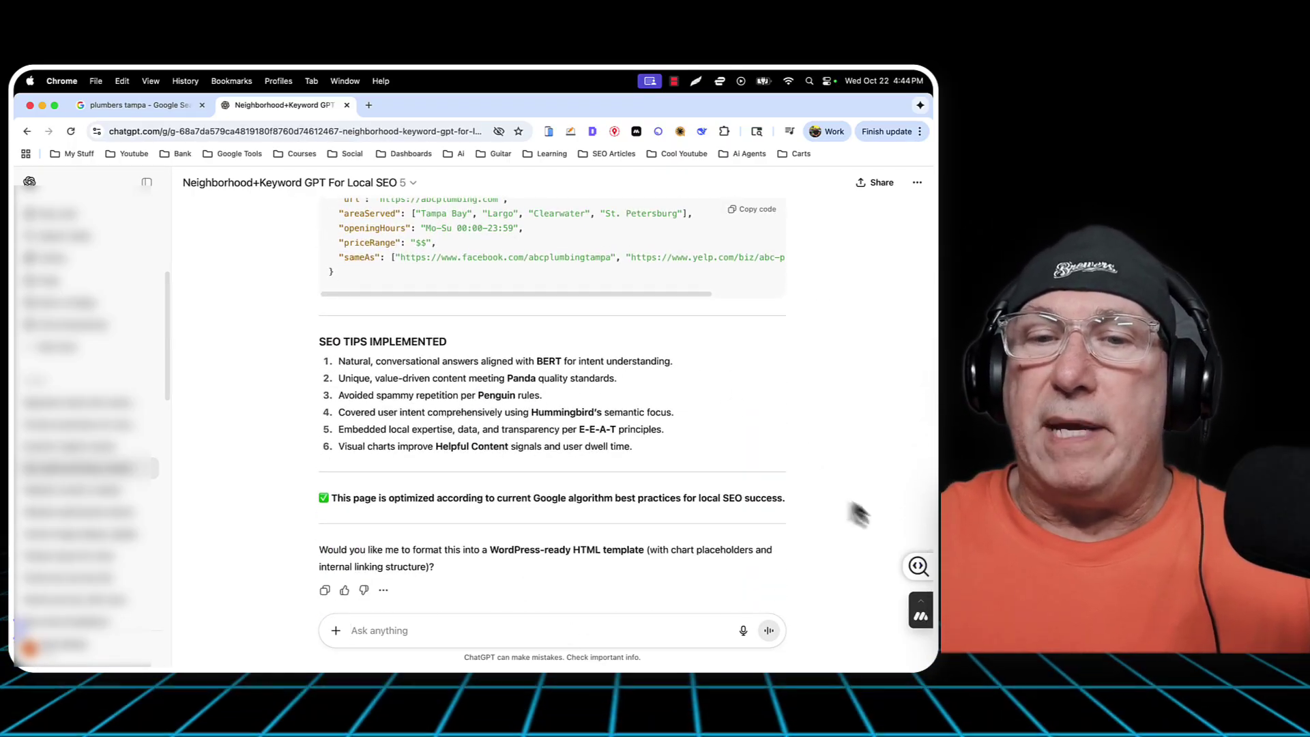
pyautogui.scroll(15, 858, 513)
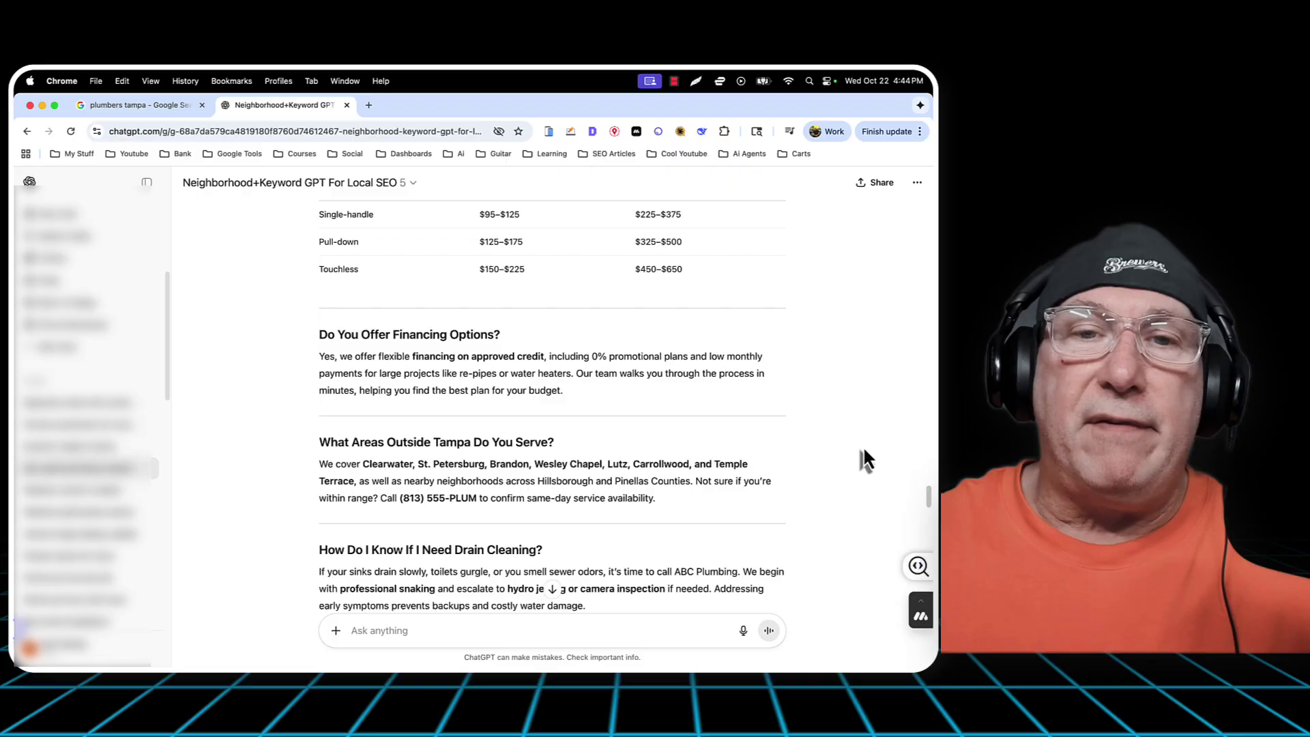
pyautogui.scroll(15, 862, 458)
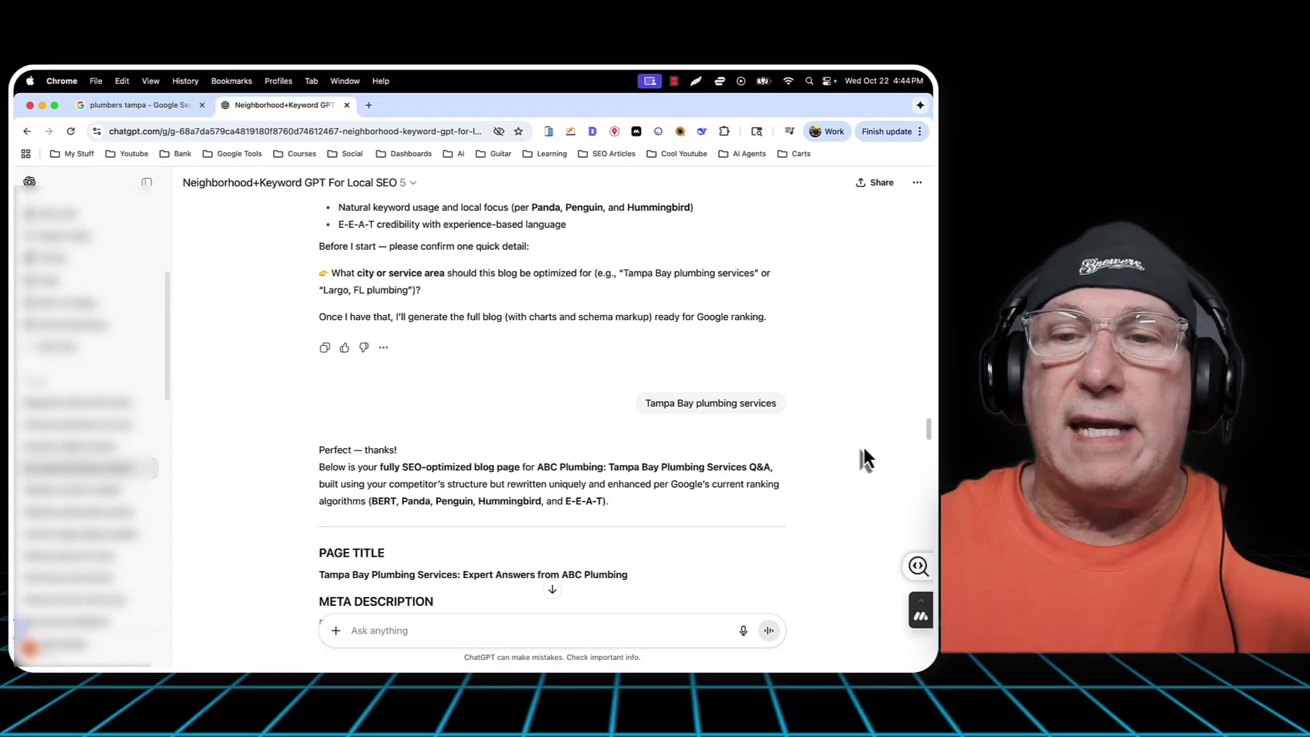
pyautogui.scroll(-4, 865, 458)
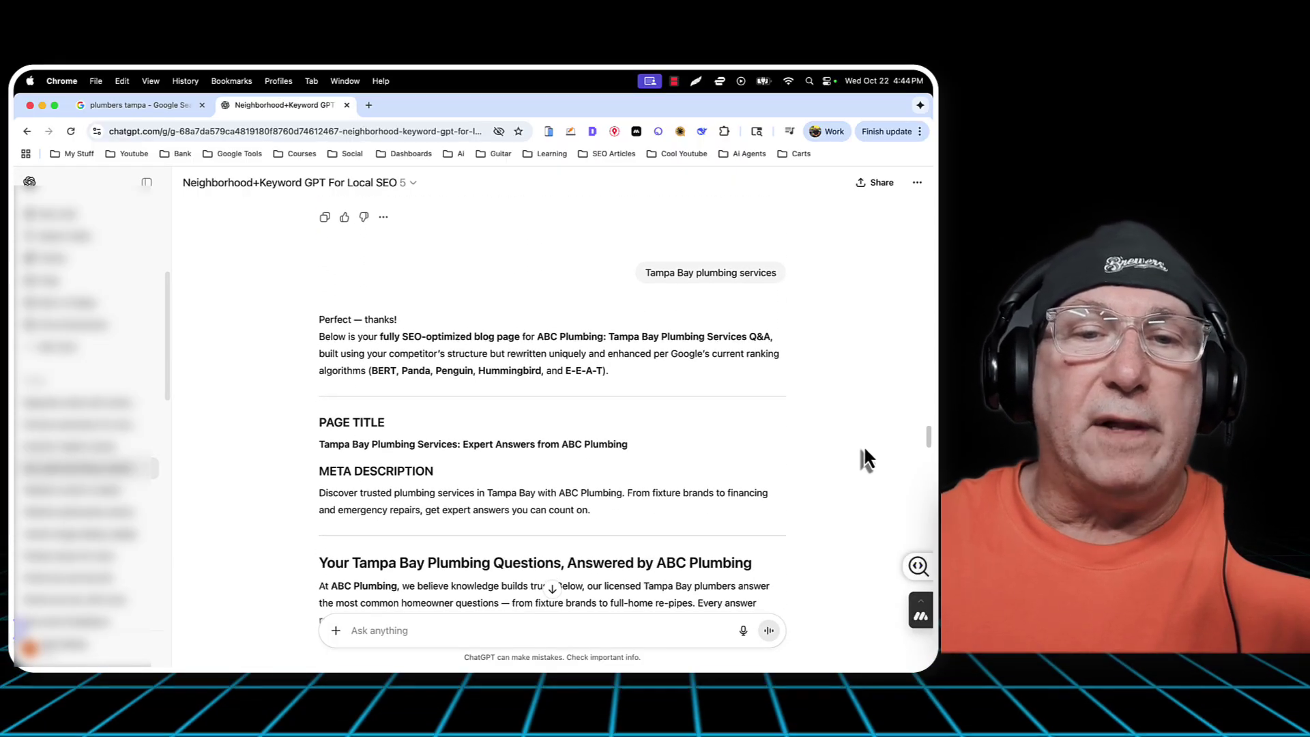
pyautogui.scroll(-1, 864, 457)
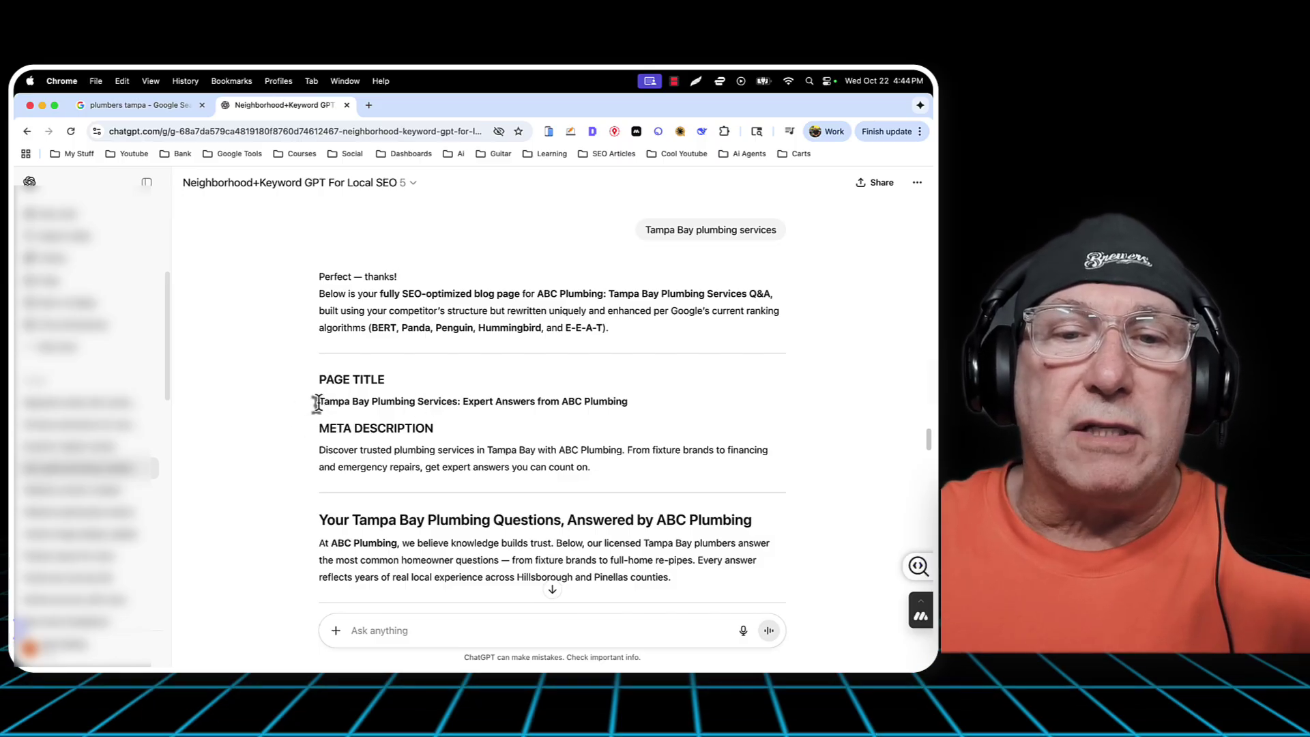
pyautogui.moveTo(317, 403); pyautogui.dragTo(633, 404)
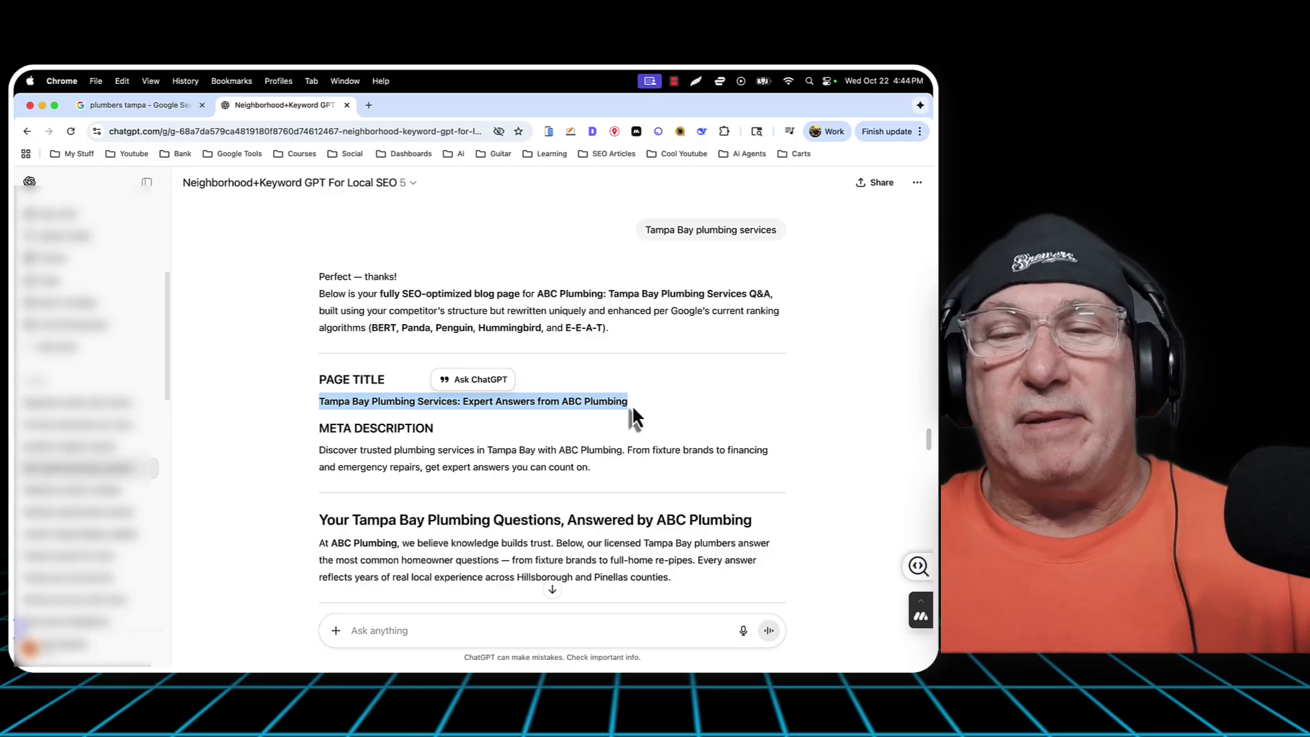
pyautogui.click(631, 403)
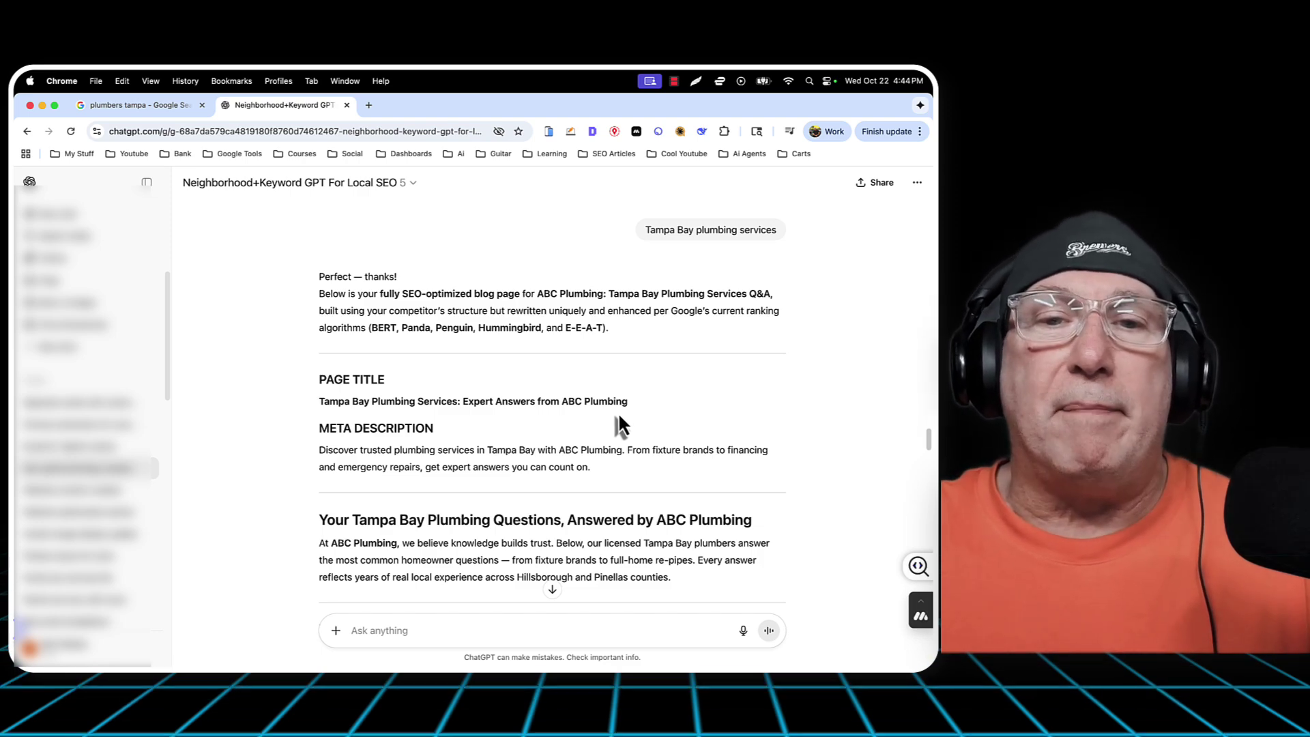
pyautogui.scroll(-1, 524, 501)
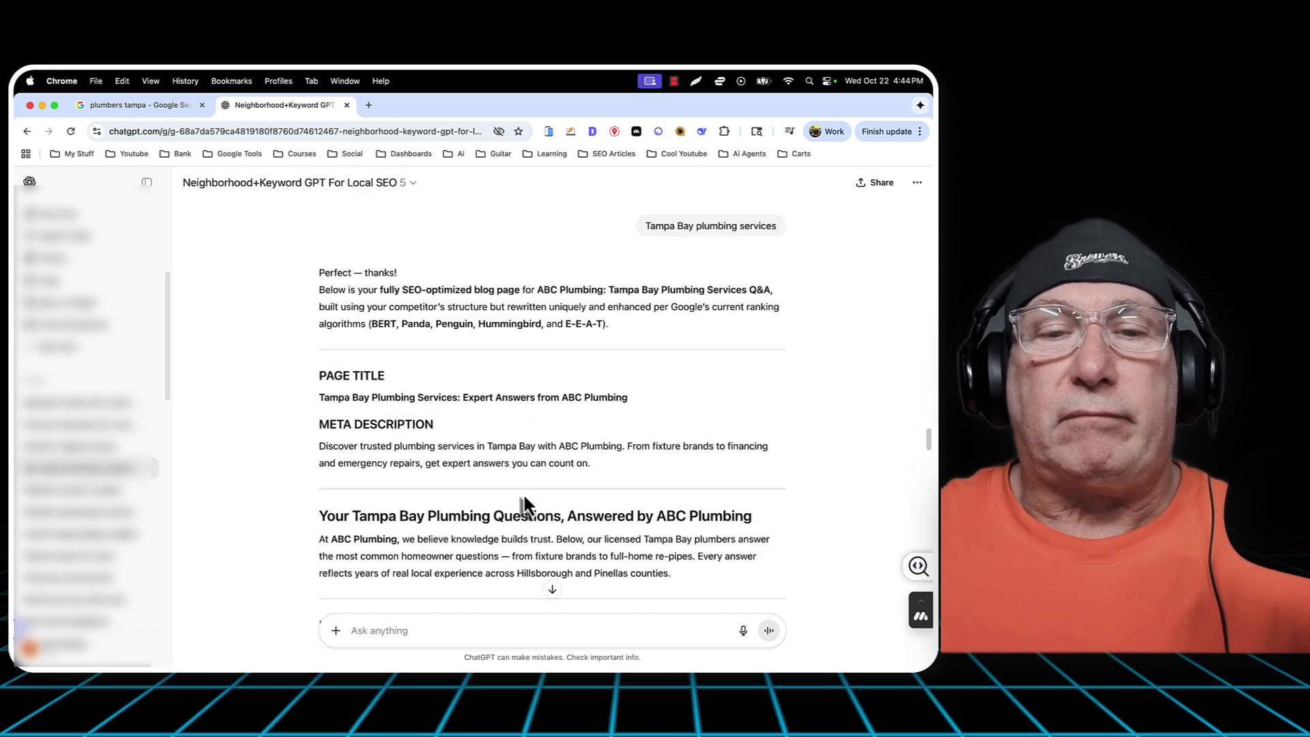
pyautogui.scroll(-3, 524, 505)
pyautogui.scroll(1, 464, 327)
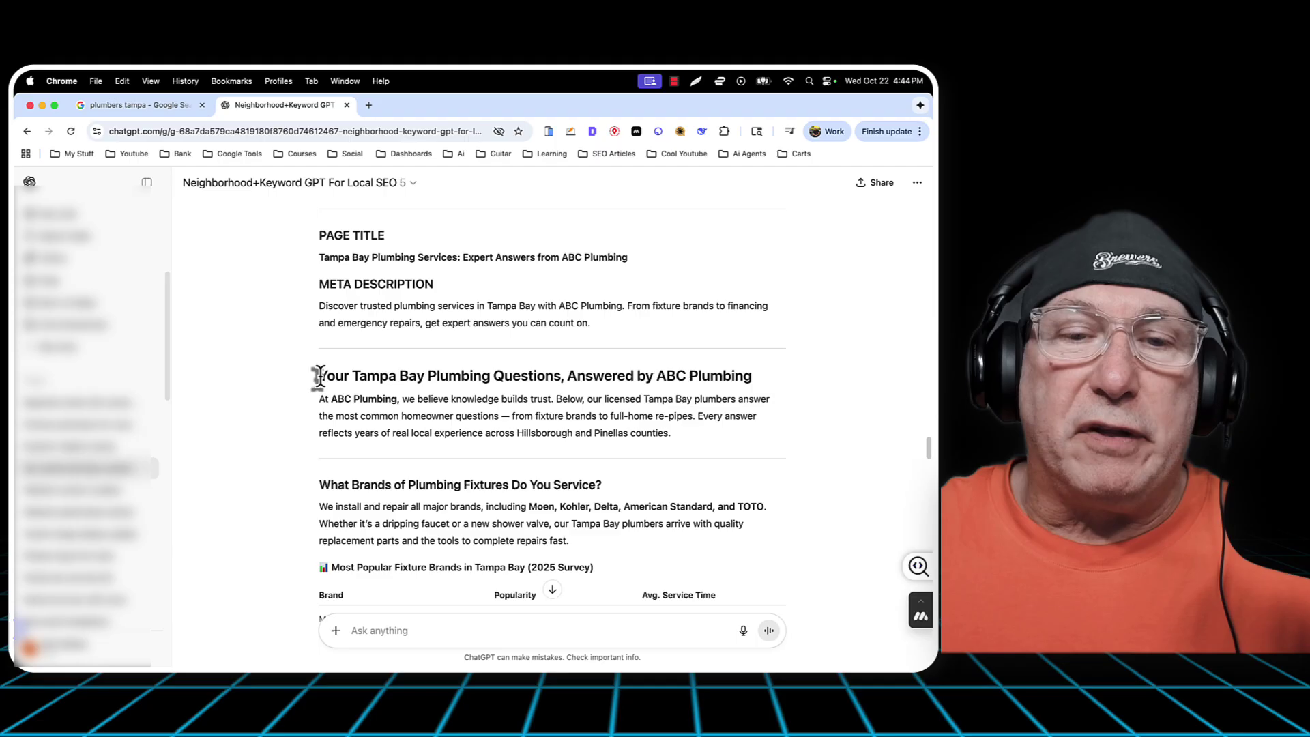
pyautogui.scroll(-3, 425, 461)
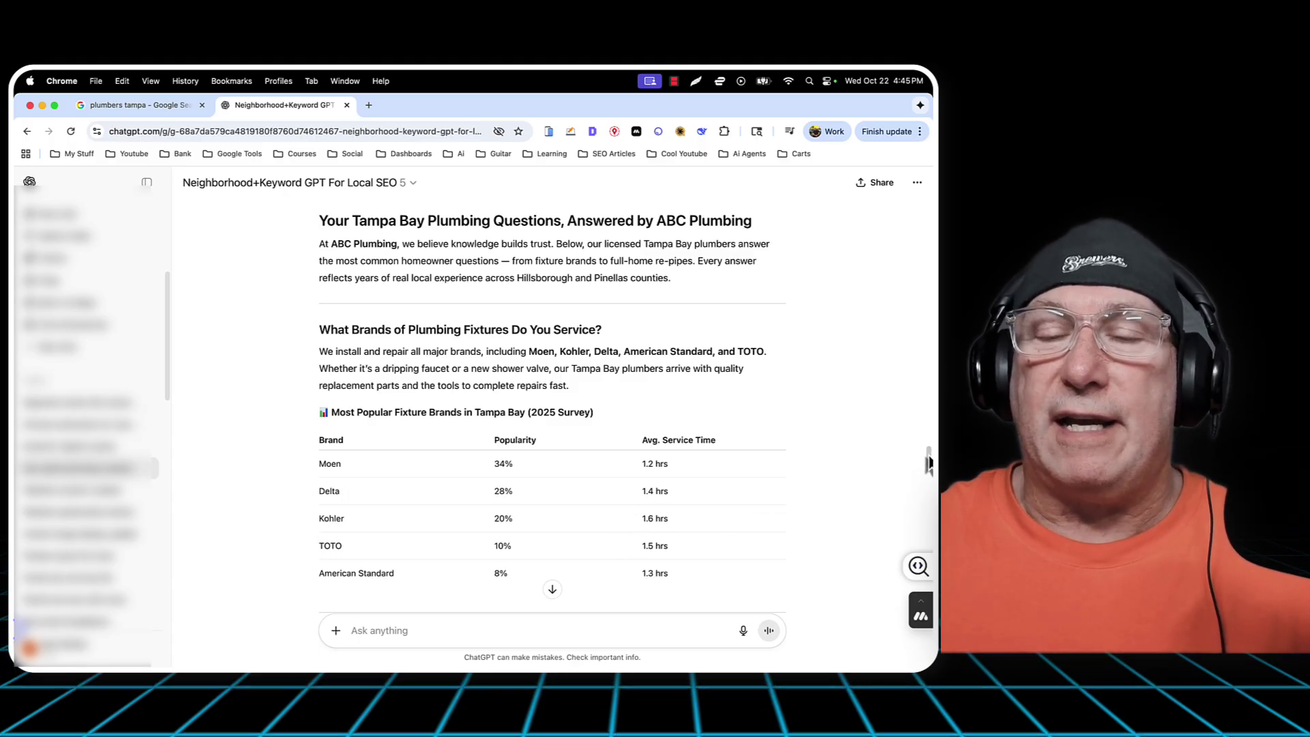
pyautogui.moveTo(928, 462); pyautogui.dragTo(927, 481)
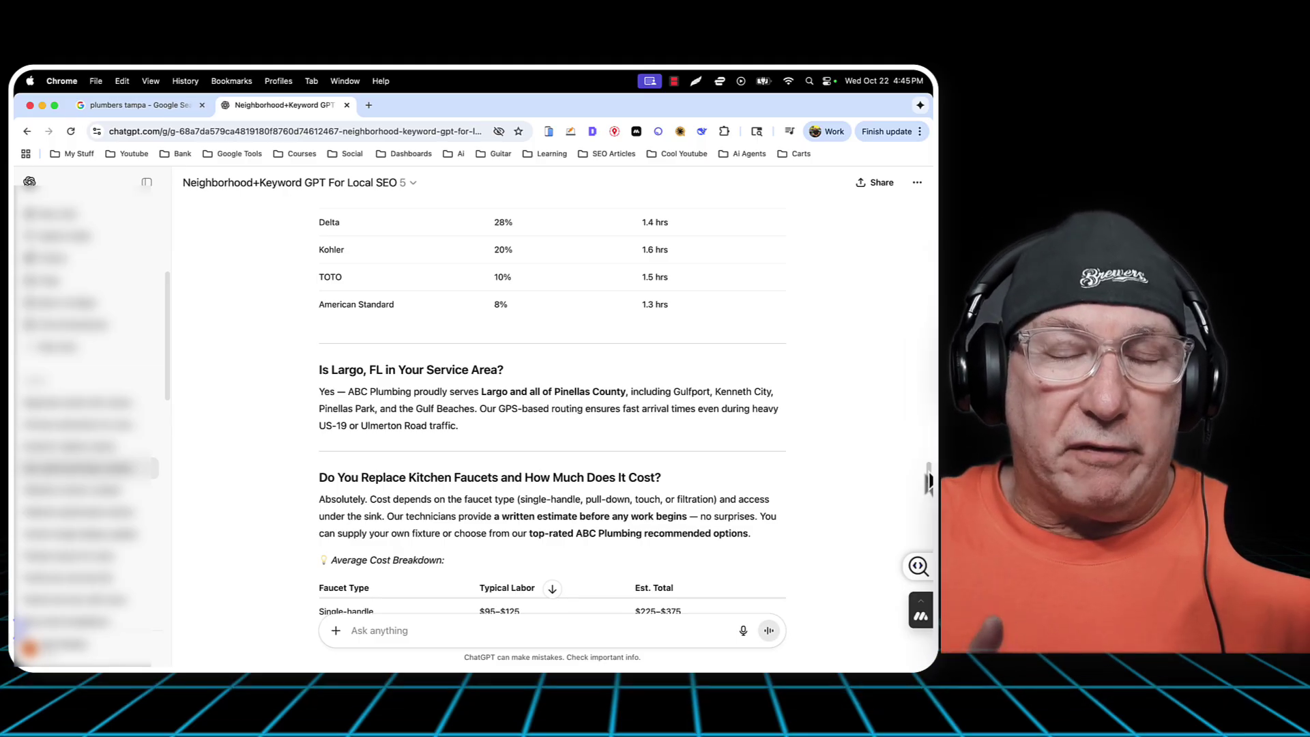
# Return to the plumbers tampa results and close EVERYDAYPLUMBER.com's Q&A popup
pyautogui.click(151, 109)
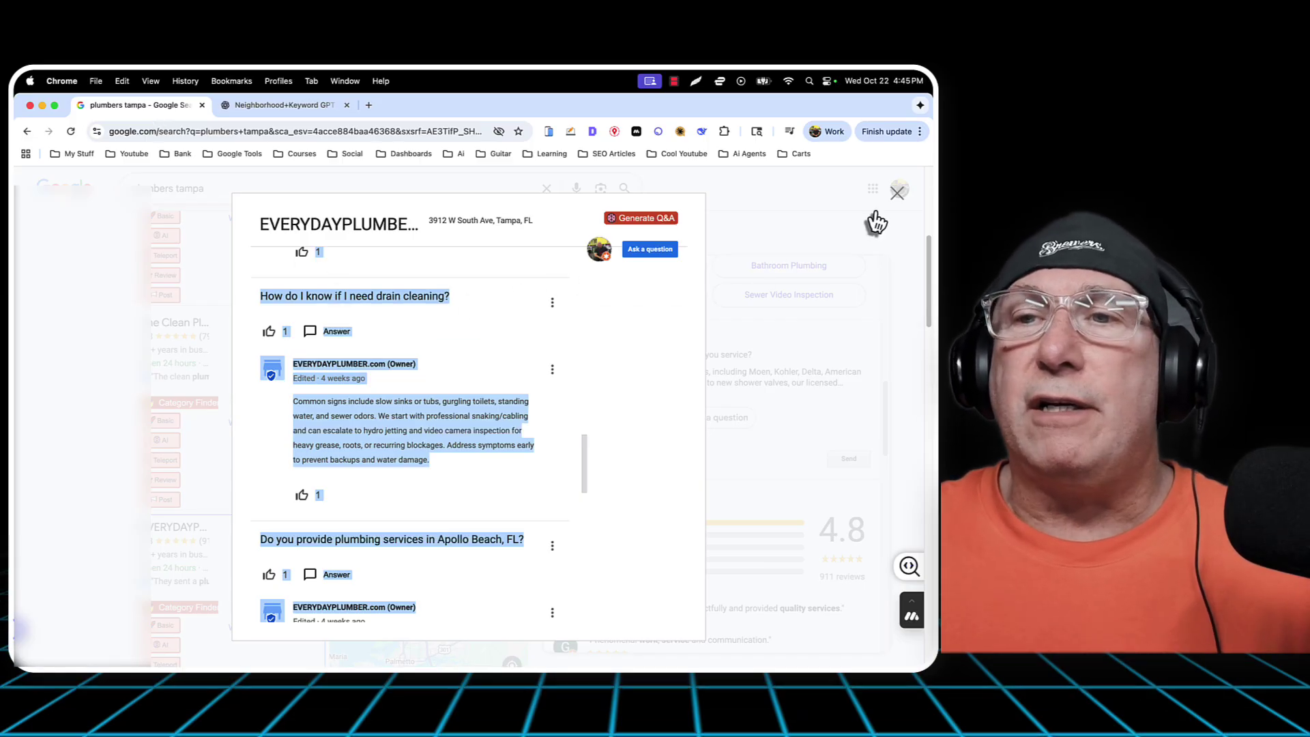
pyautogui.click(896, 197)
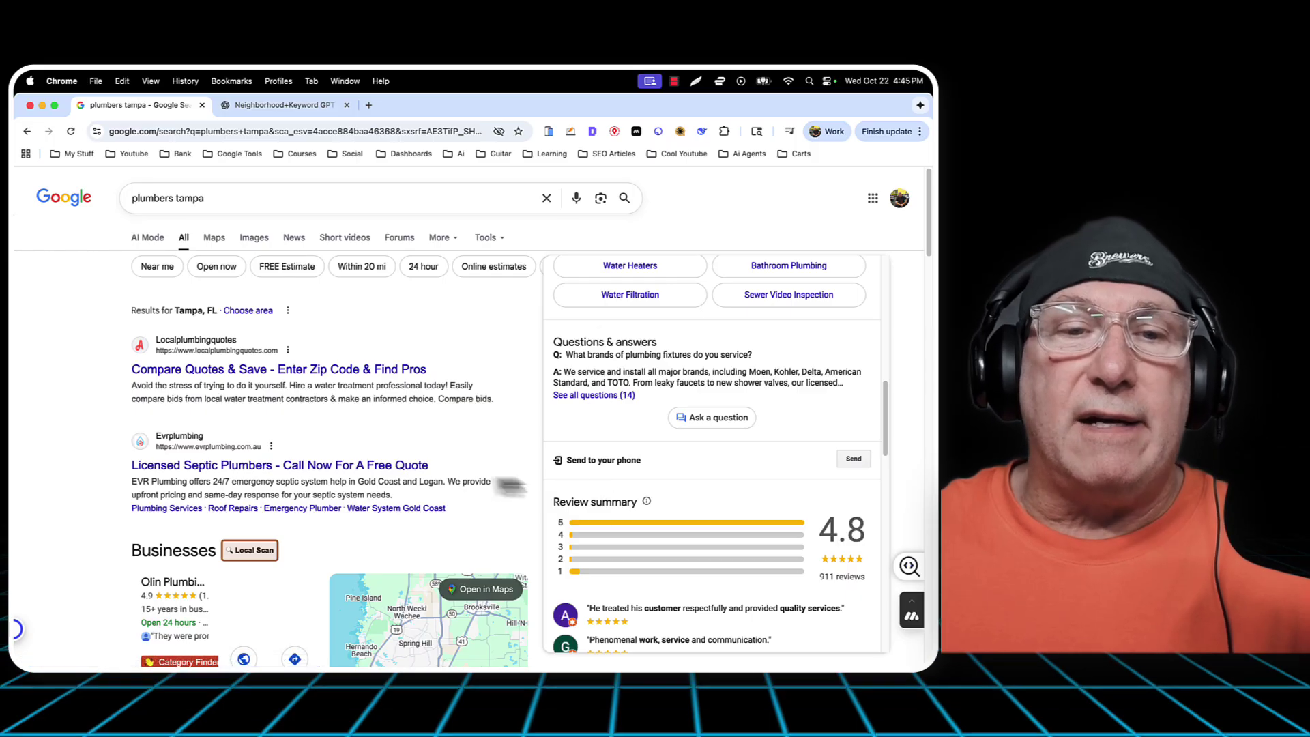
pyautogui.scroll(-3, 232, 566)
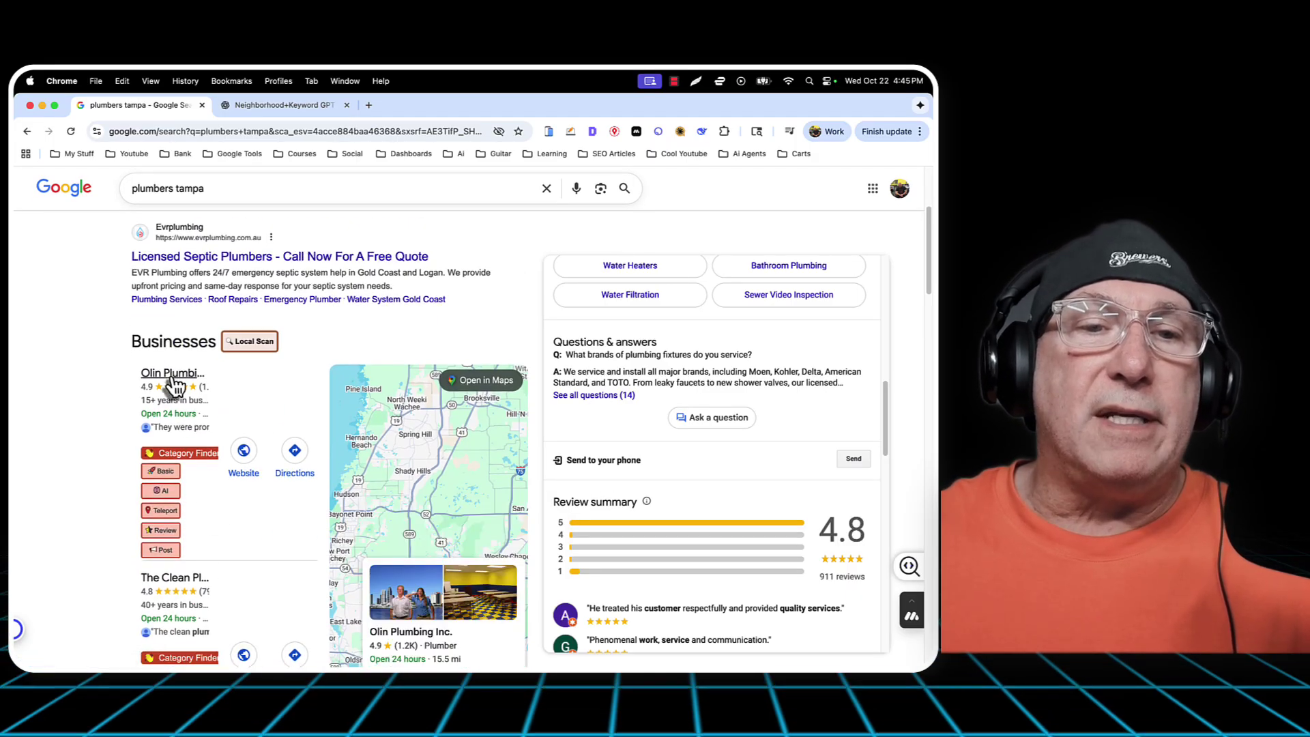
# Check Olin Plumbing, then open The Clean Plumbers – Tampa profile showing its 3 Questions & answers
pyautogui.click(175, 385)
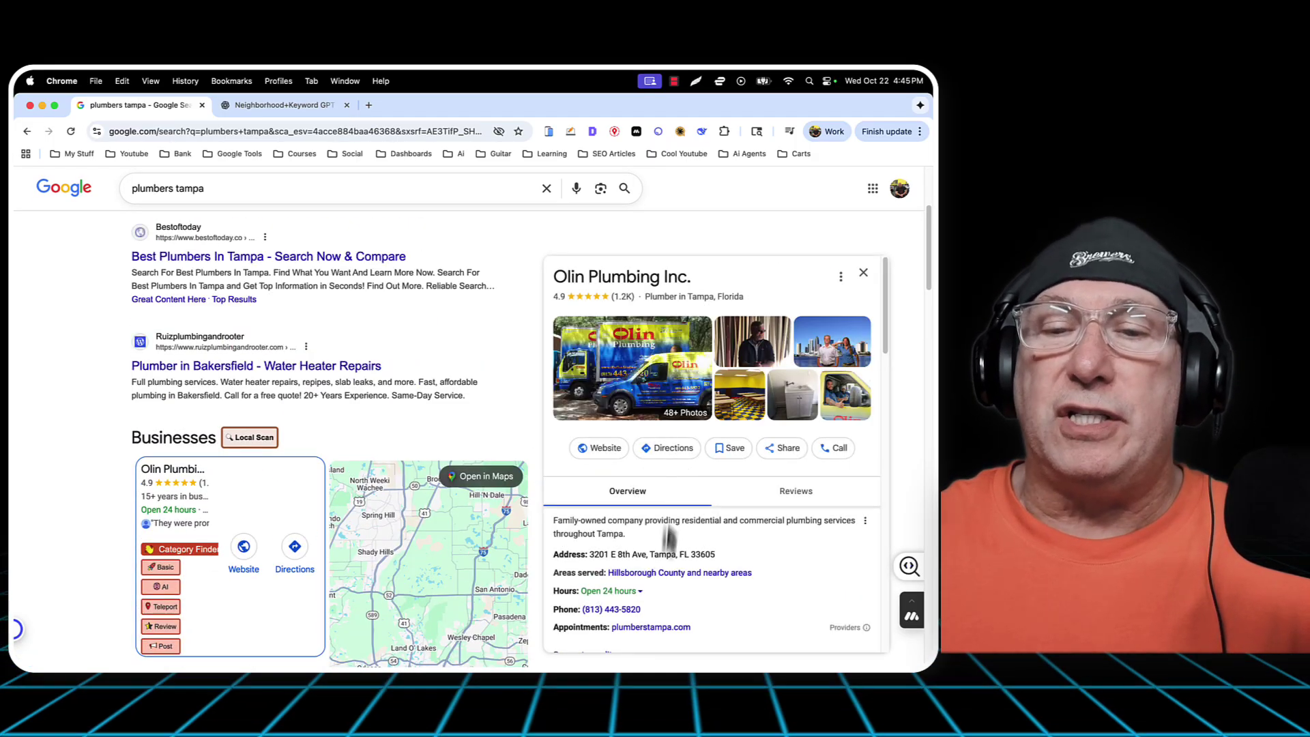
pyautogui.scroll(-4, 665, 552)
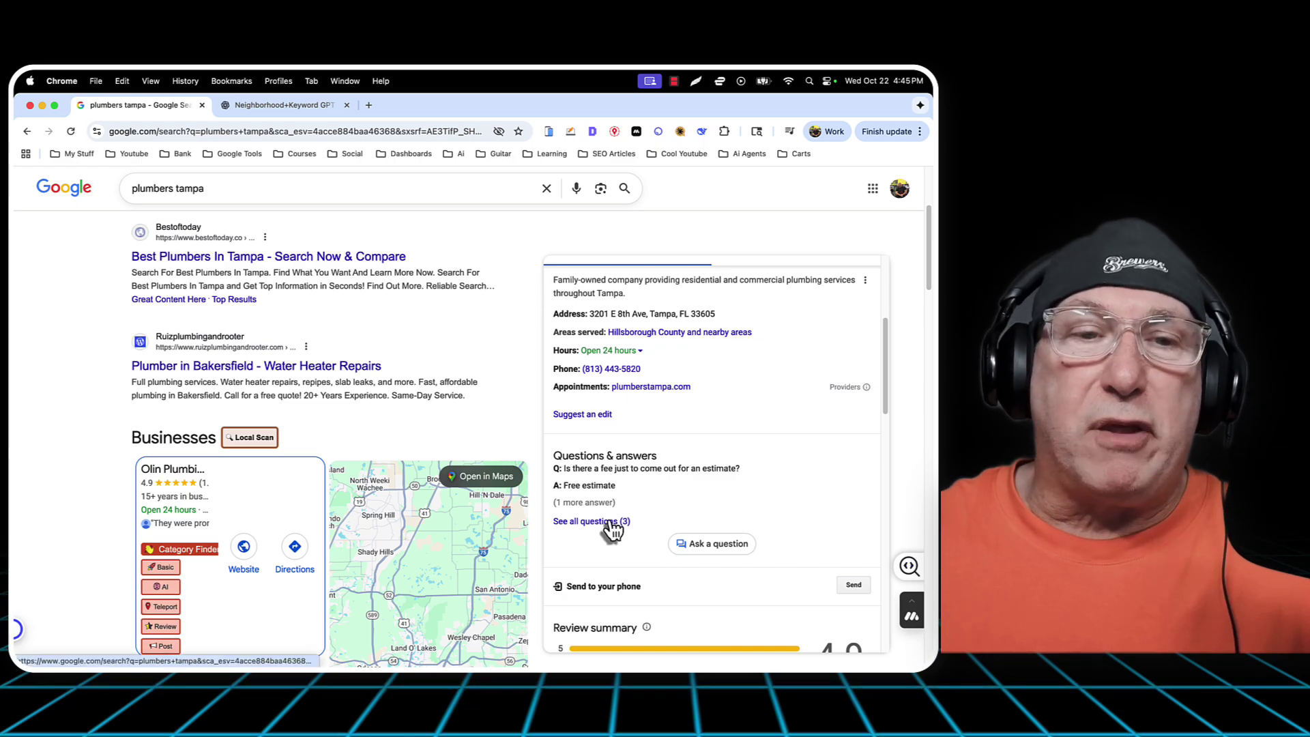
pyautogui.scroll(-2, 205, 566)
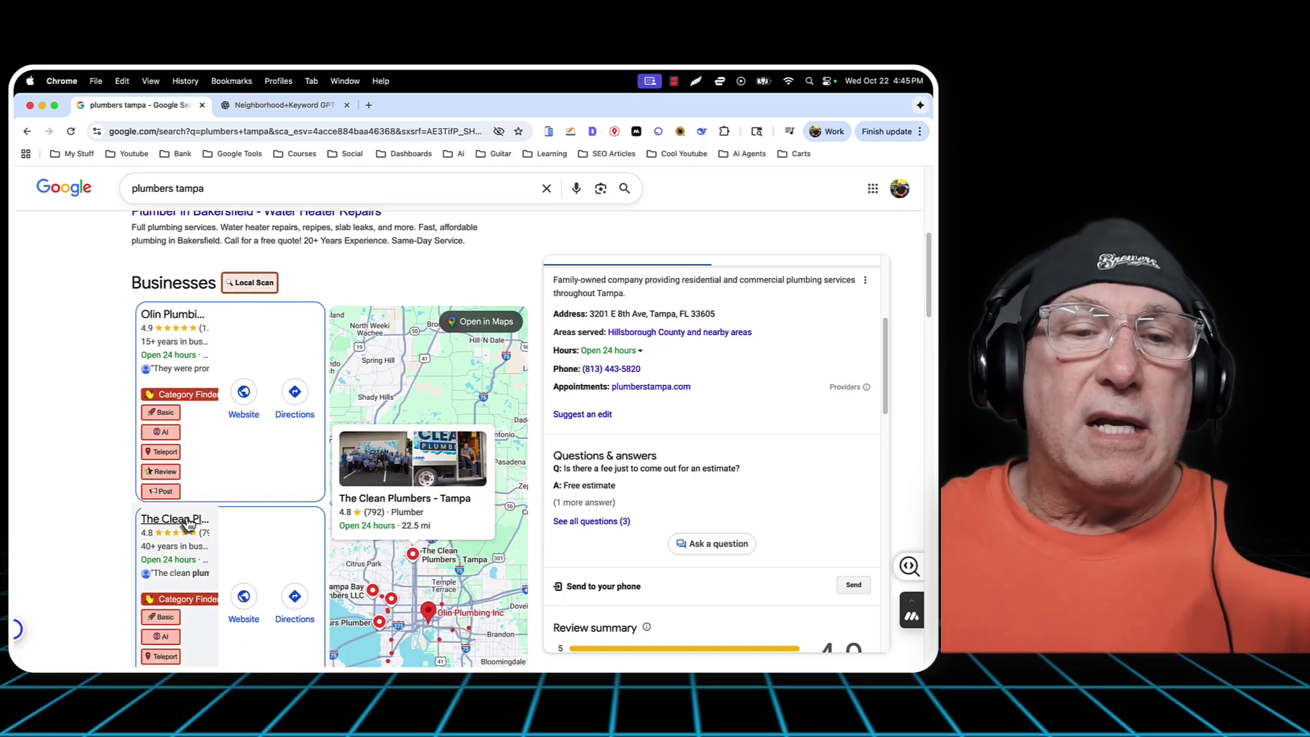
pyautogui.click(189, 524)
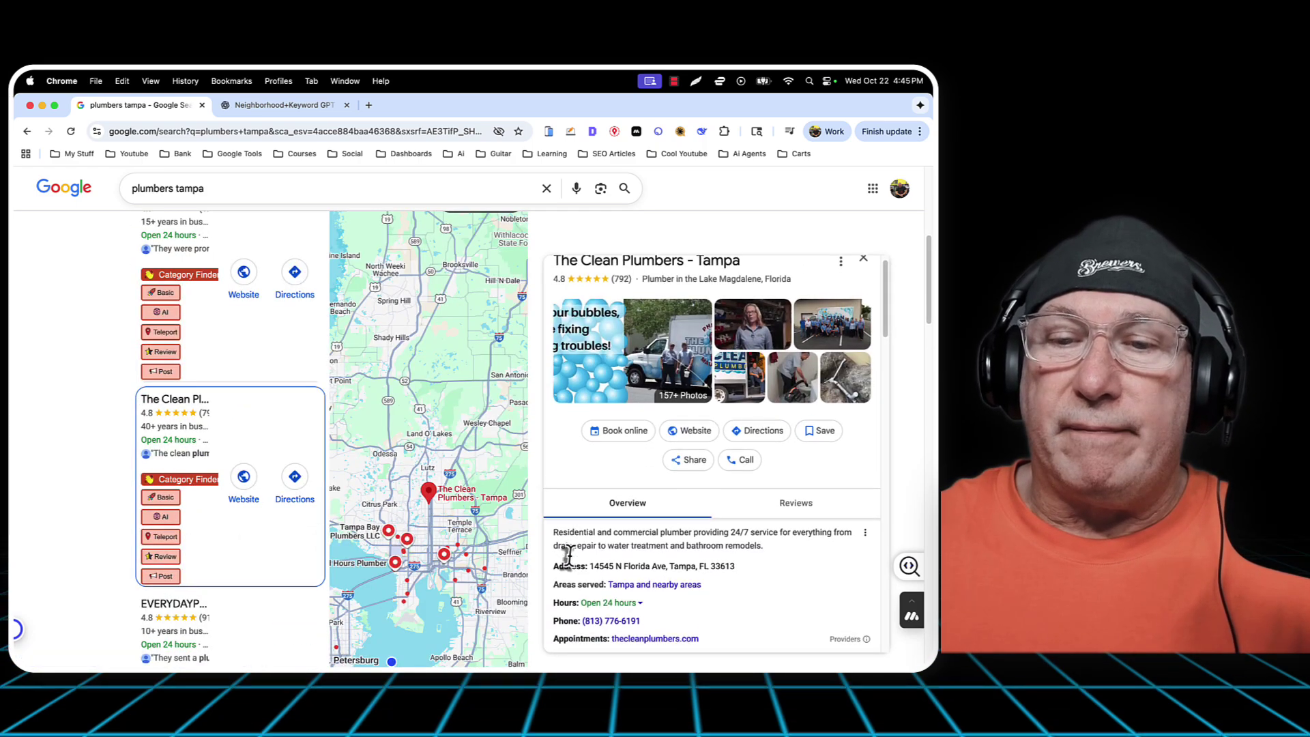
pyautogui.scroll(-4, 573, 556)
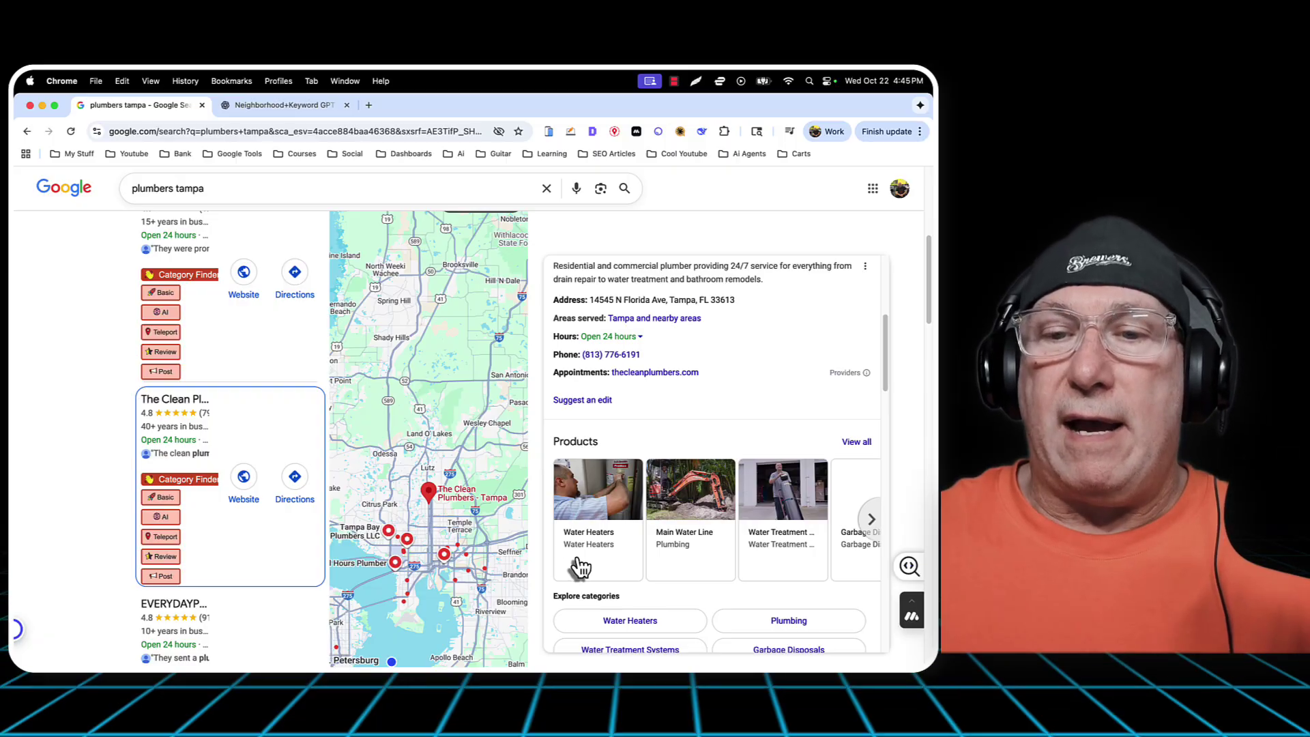
pyautogui.scroll(-2, 580, 566)
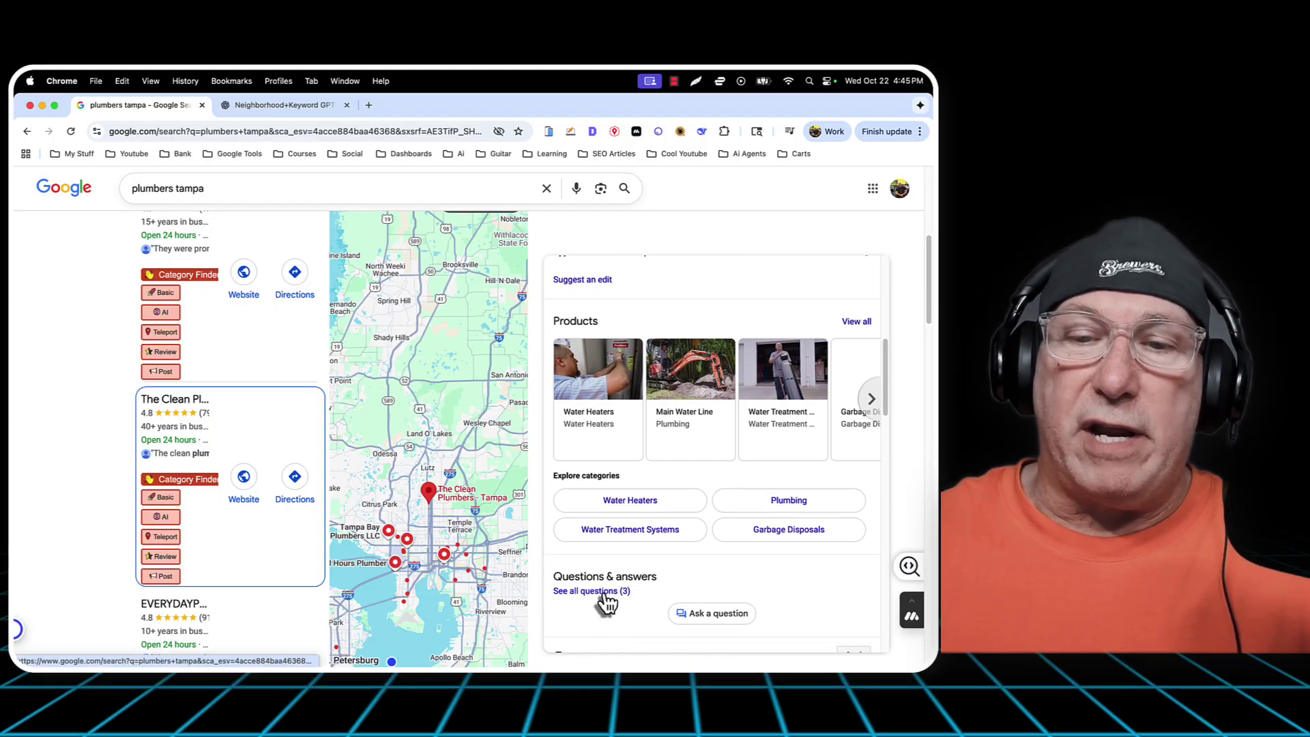